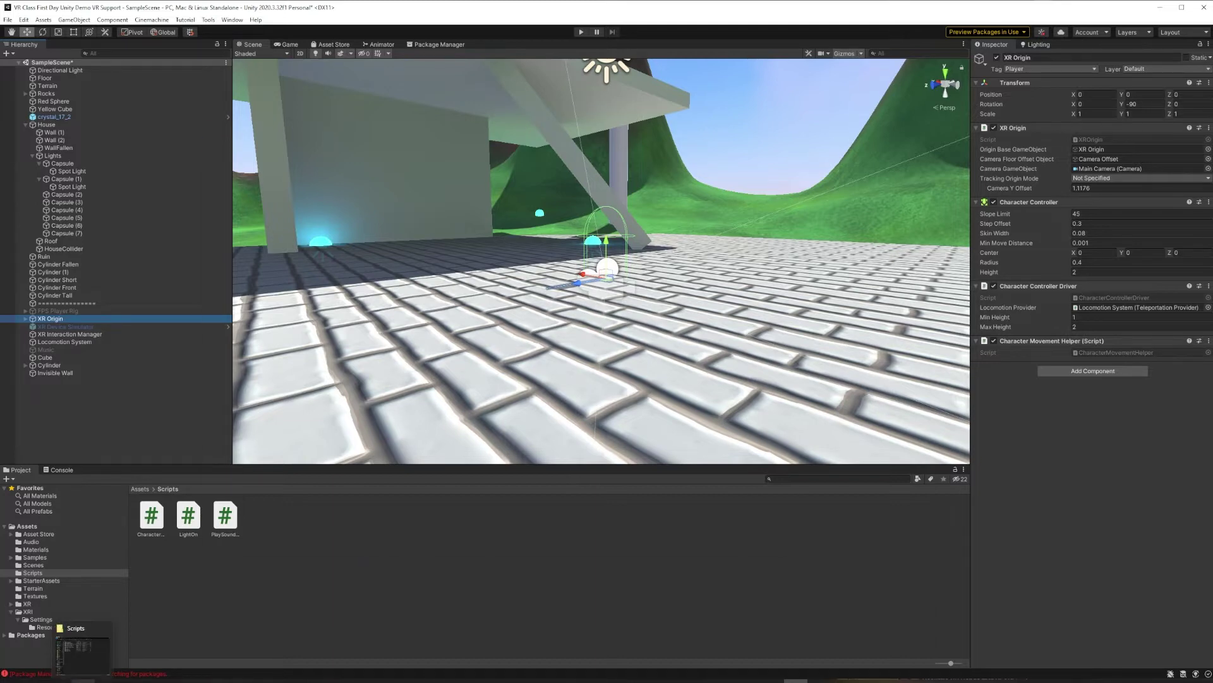
# Drag Oculus Hands.unitypackage from the Unity Projects folder into Unity's Project panel.
pyautogui.click(82, 664)
pyautogui.scroll(-10, 775, 453)
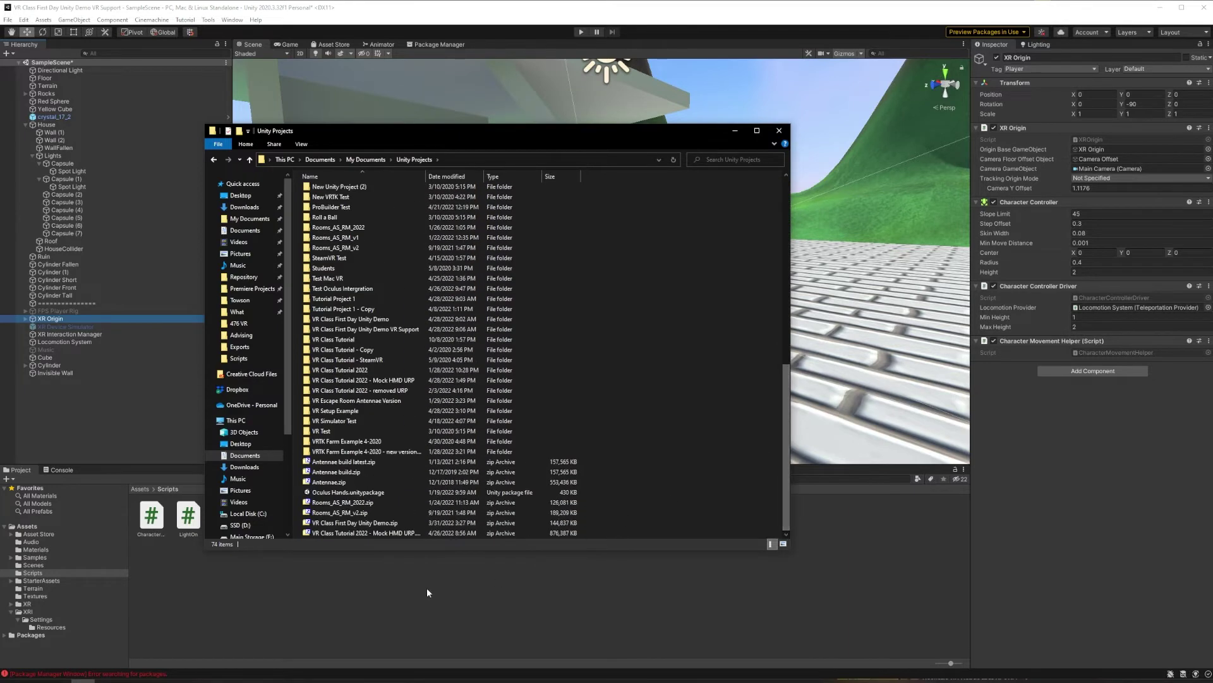
pyautogui.click(330, 497)
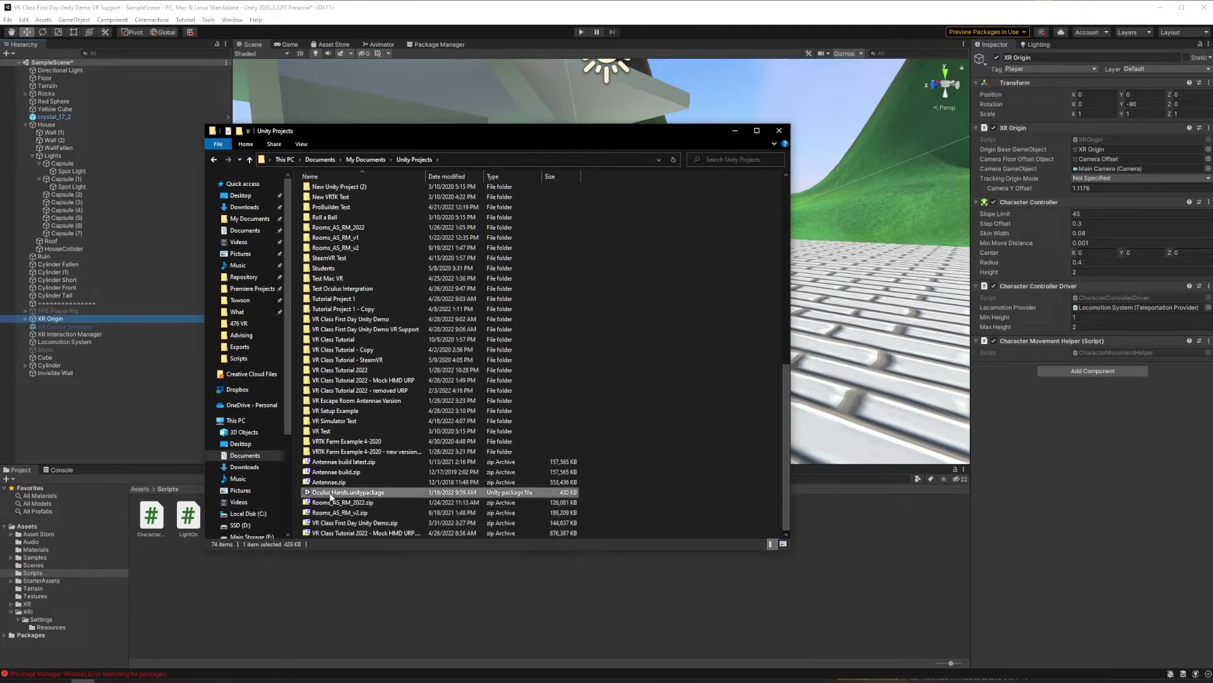
pyautogui.moveTo(309, 497); pyautogui.dragTo(89, 524)
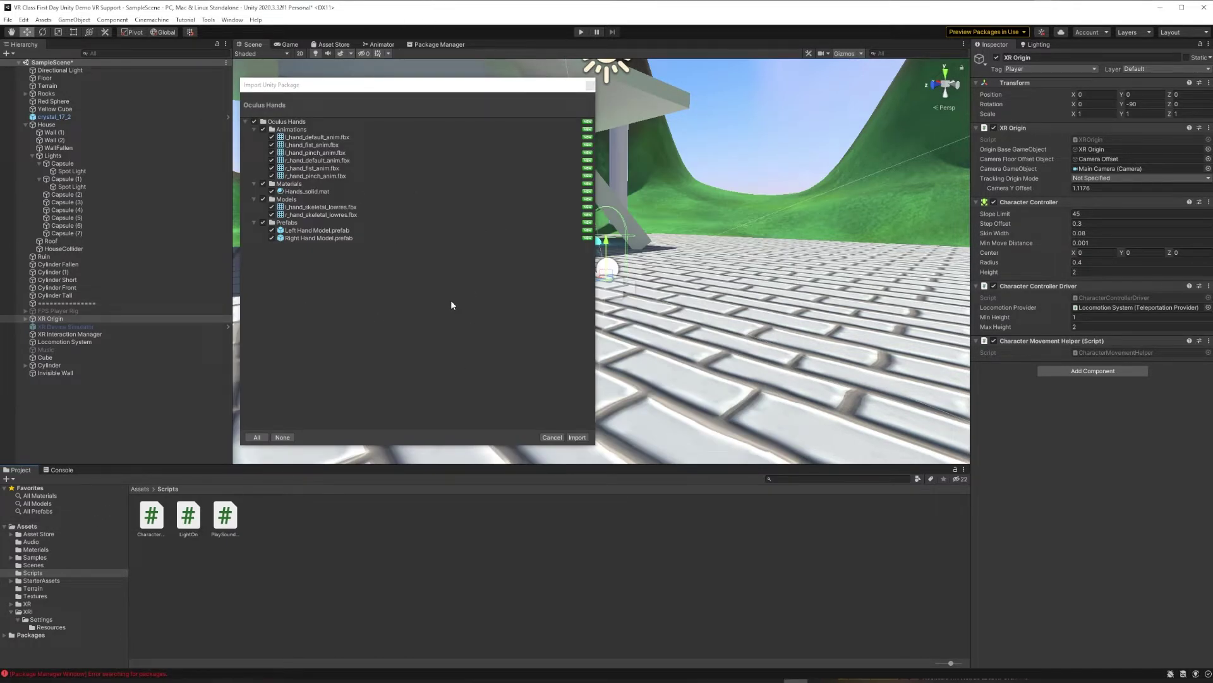
# Import every item of the Oculus Hands package and view the new Oculus Hands folder.
pyautogui.click(580, 441)
pyautogui.click(41, 558)
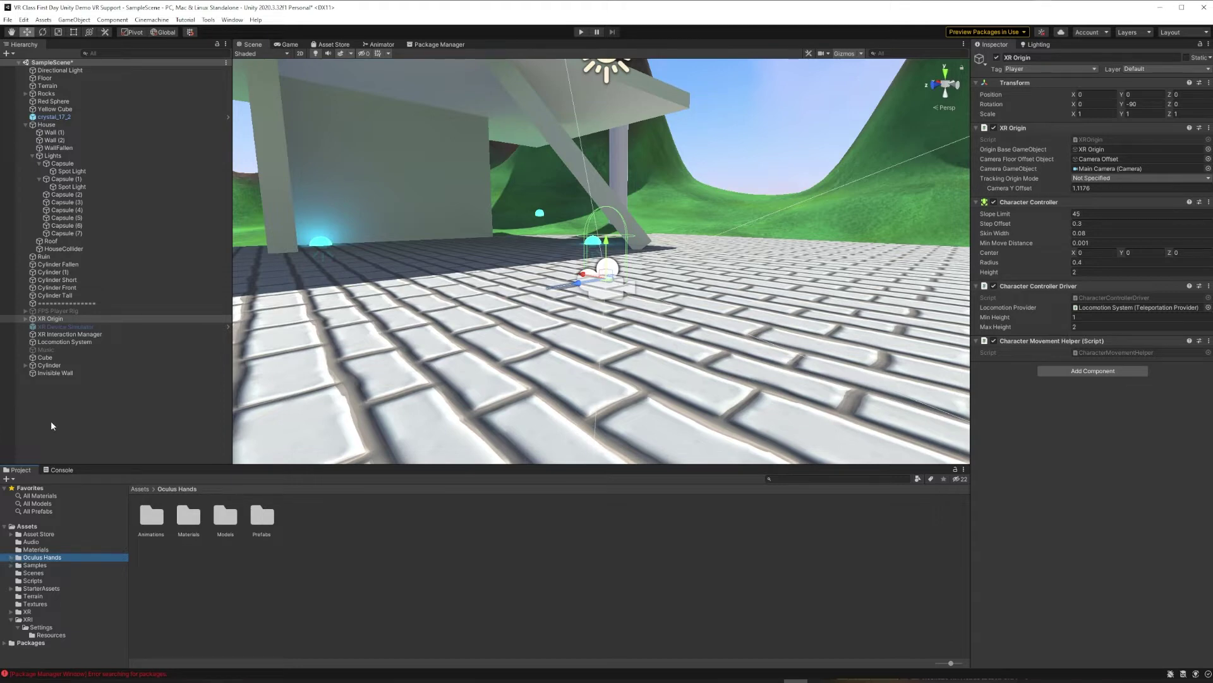
# Set the Left Hand and Right Hand prefabs as the Model Prefab of LeftHand and RightHand Controllers.
pyautogui.click(25, 318)
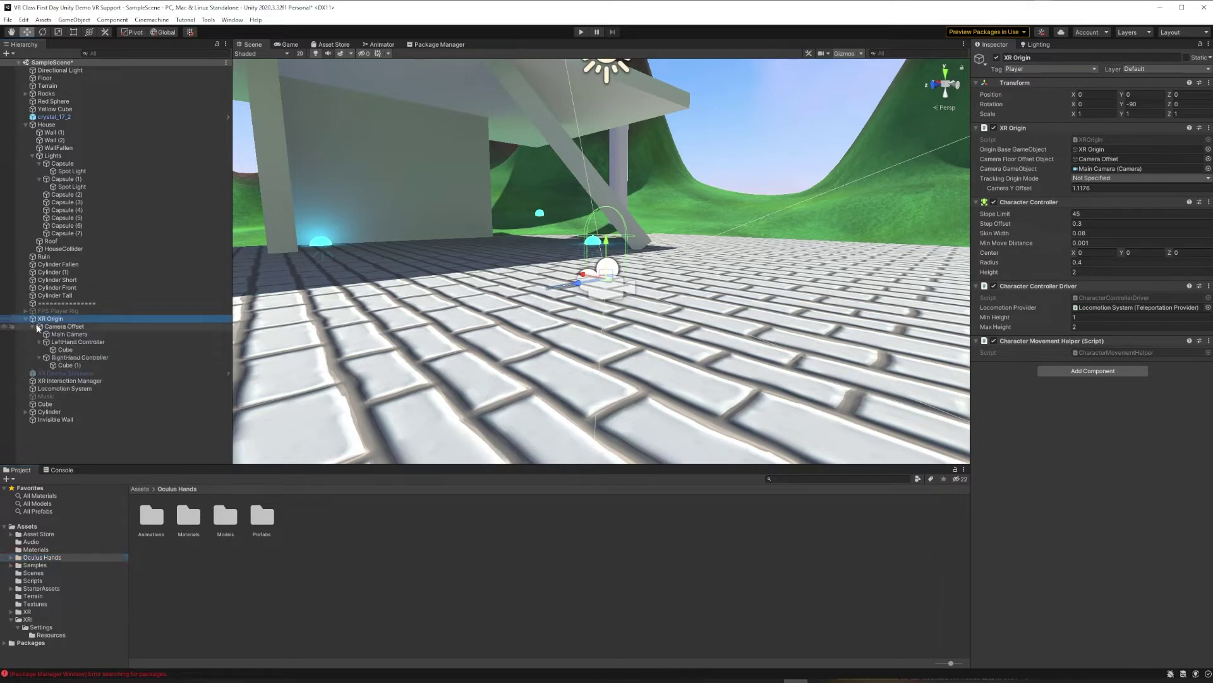
pyautogui.click(81, 342)
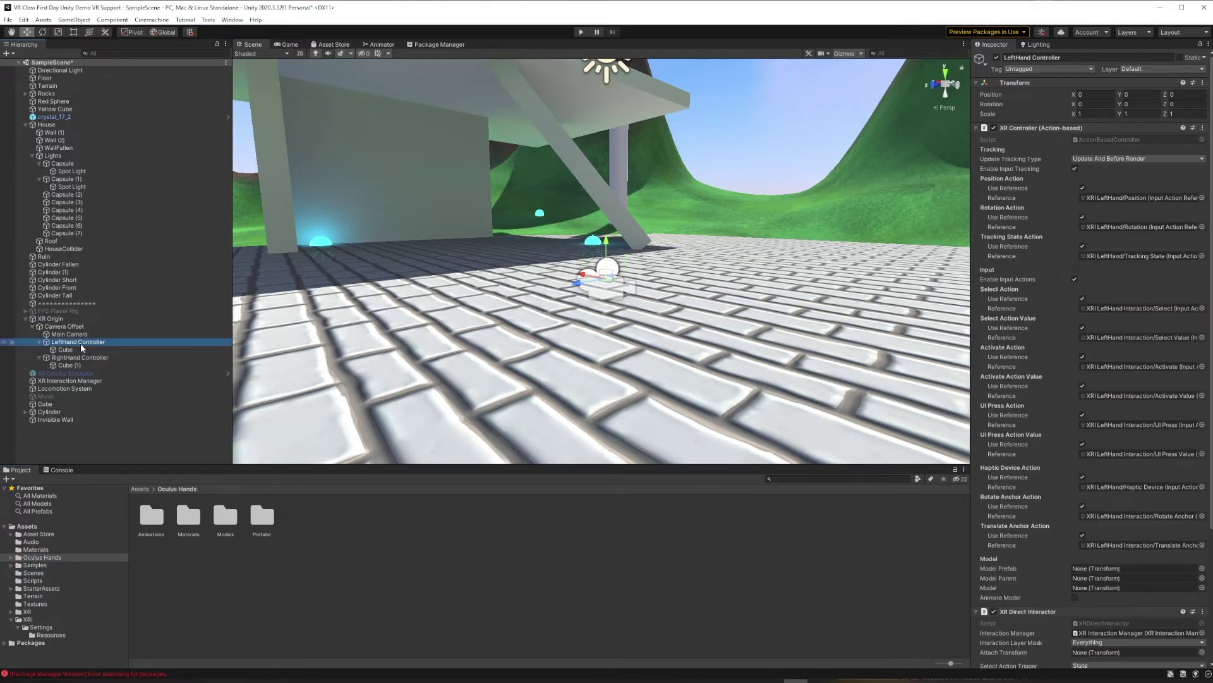
pyautogui.scroll(-3, 1055, 509)
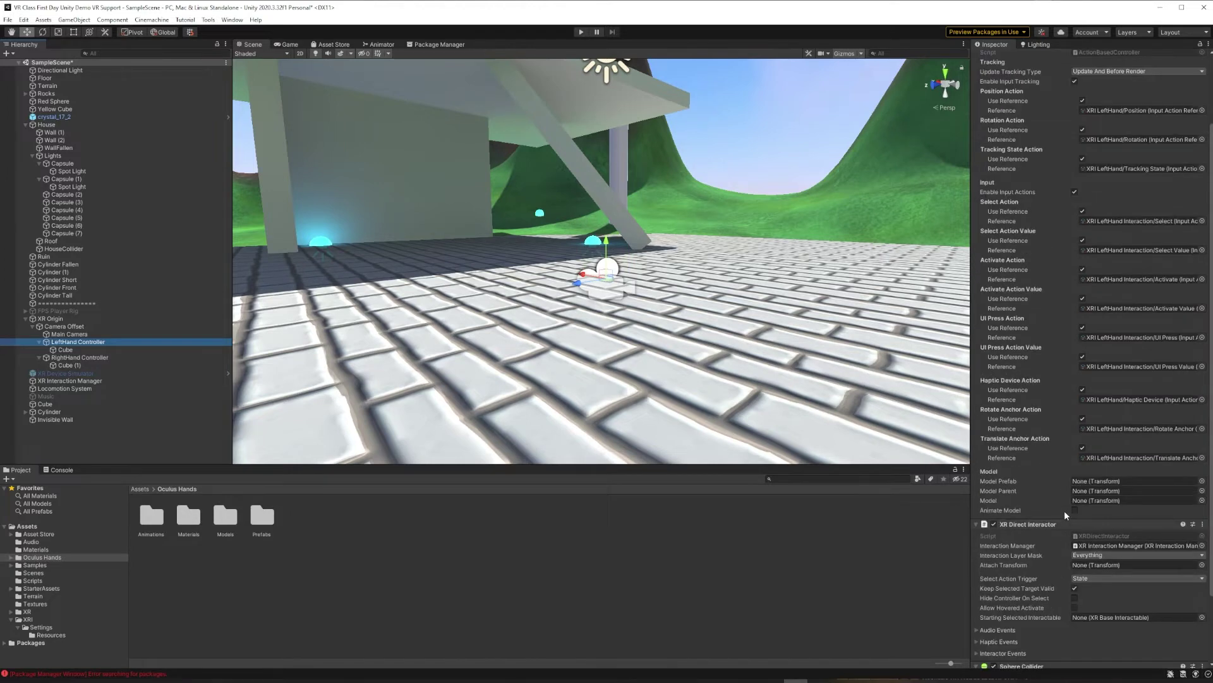
pyautogui.scroll(3, 1020, 120)
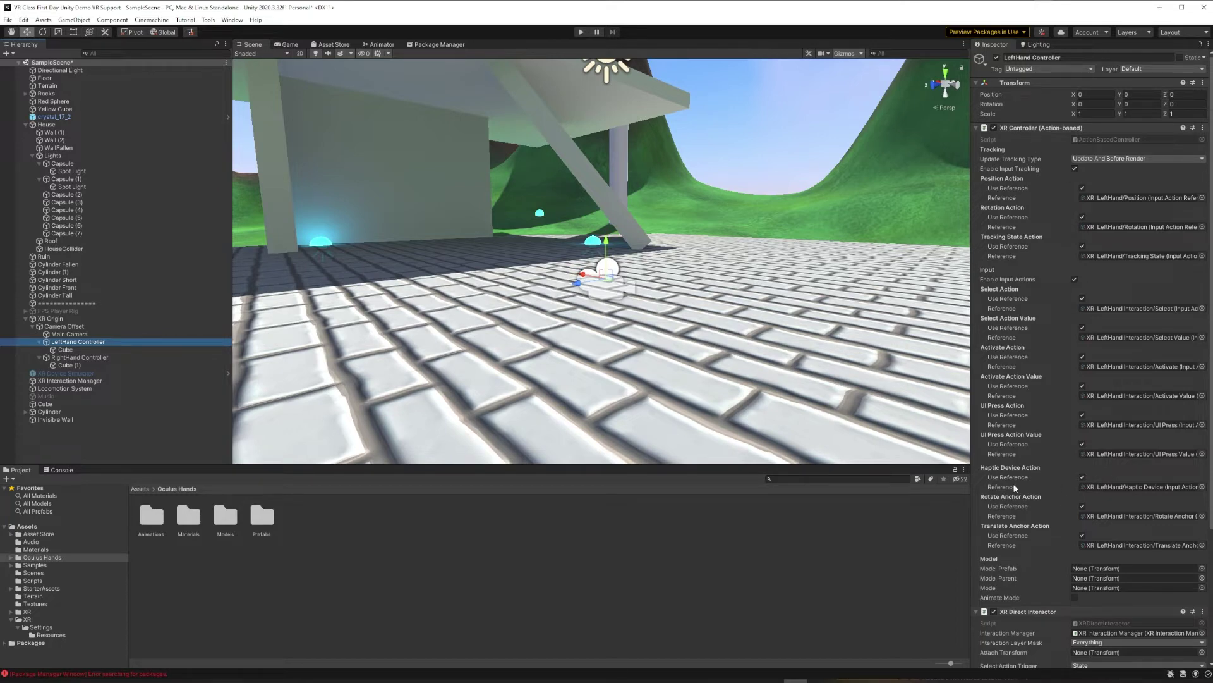
pyautogui.scroll(-3, 1014, 488)
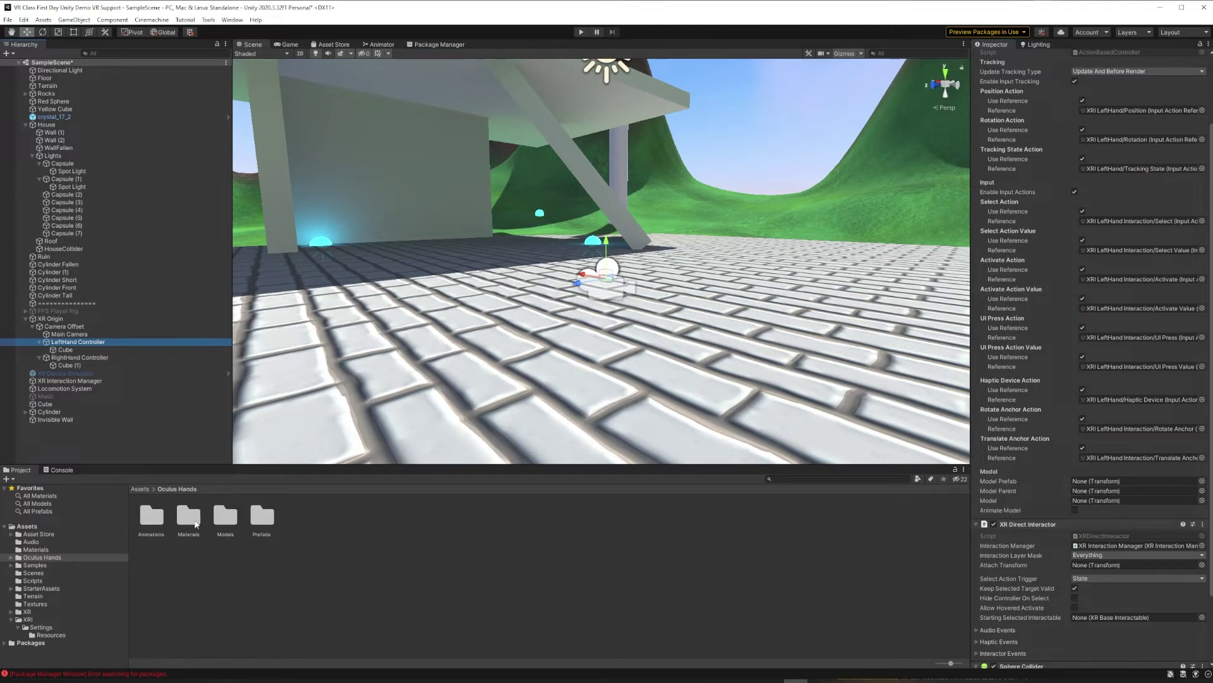
pyautogui.click(11, 557)
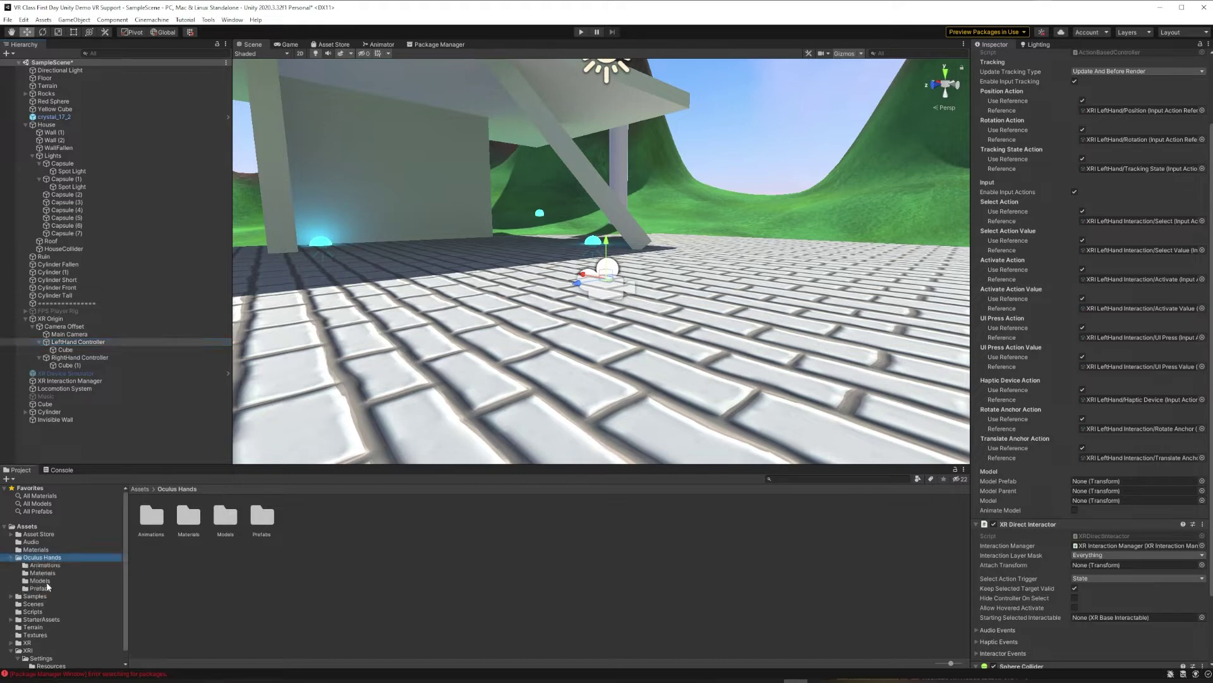
pyautogui.click(42, 588)
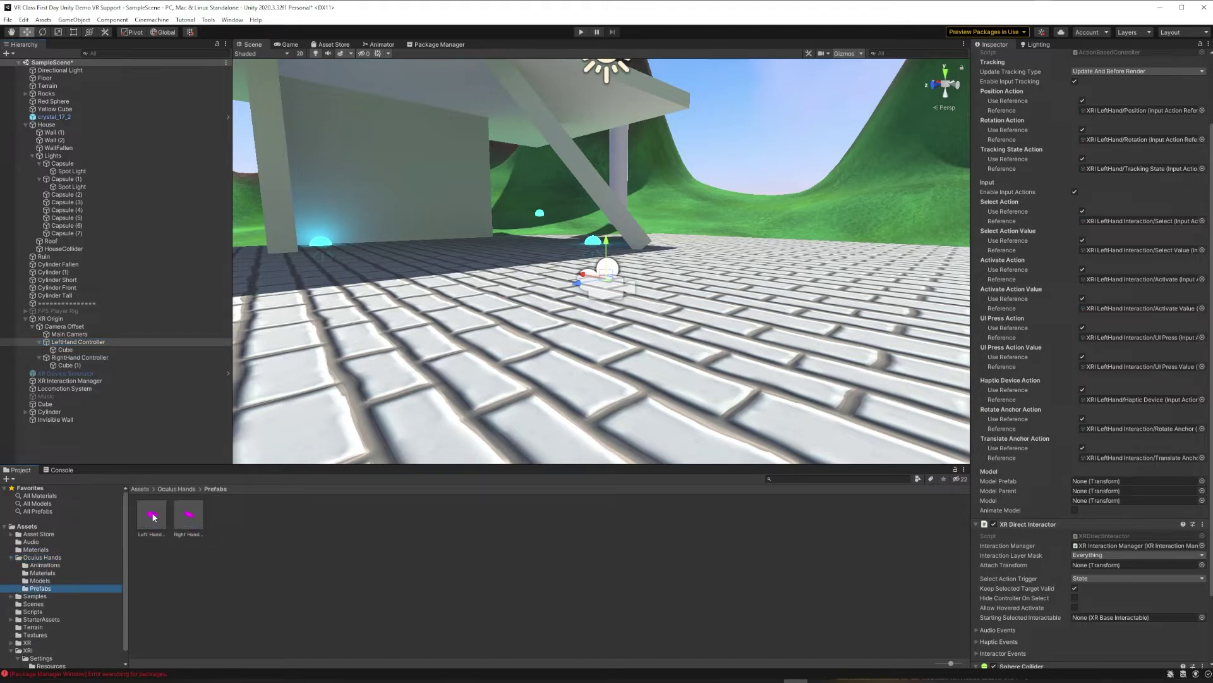
pyautogui.moveTo(153, 517); pyautogui.dragTo(1093, 484)
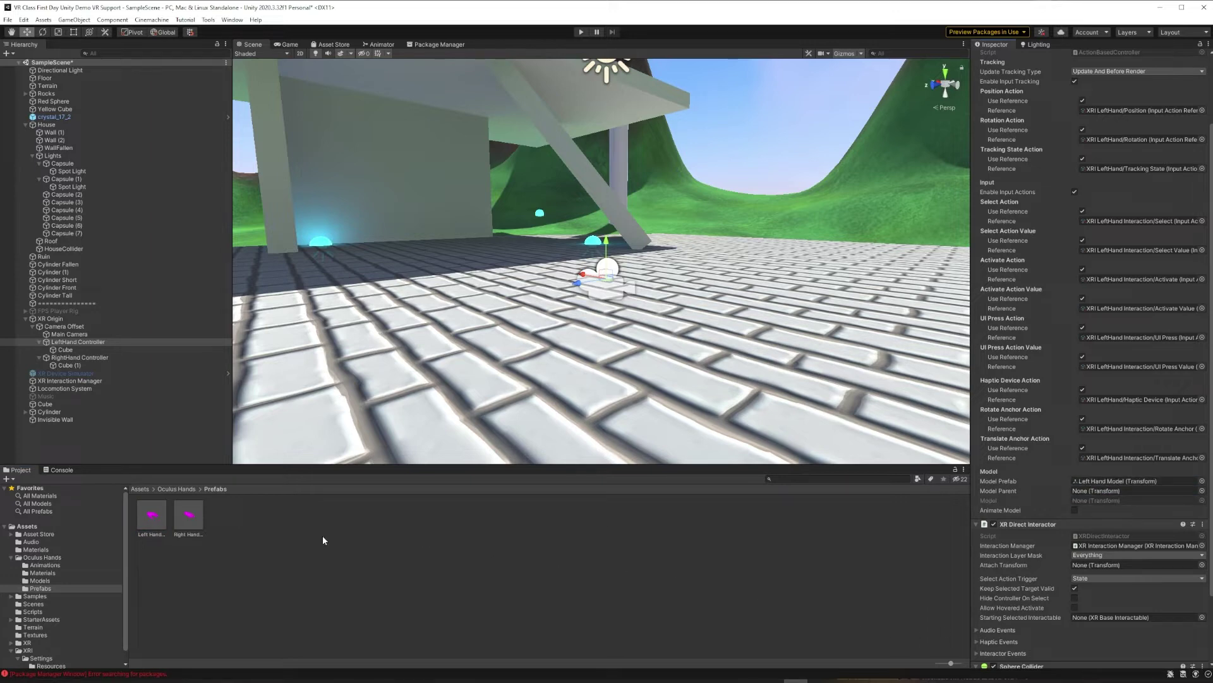
pyautogui.click(74, 358)
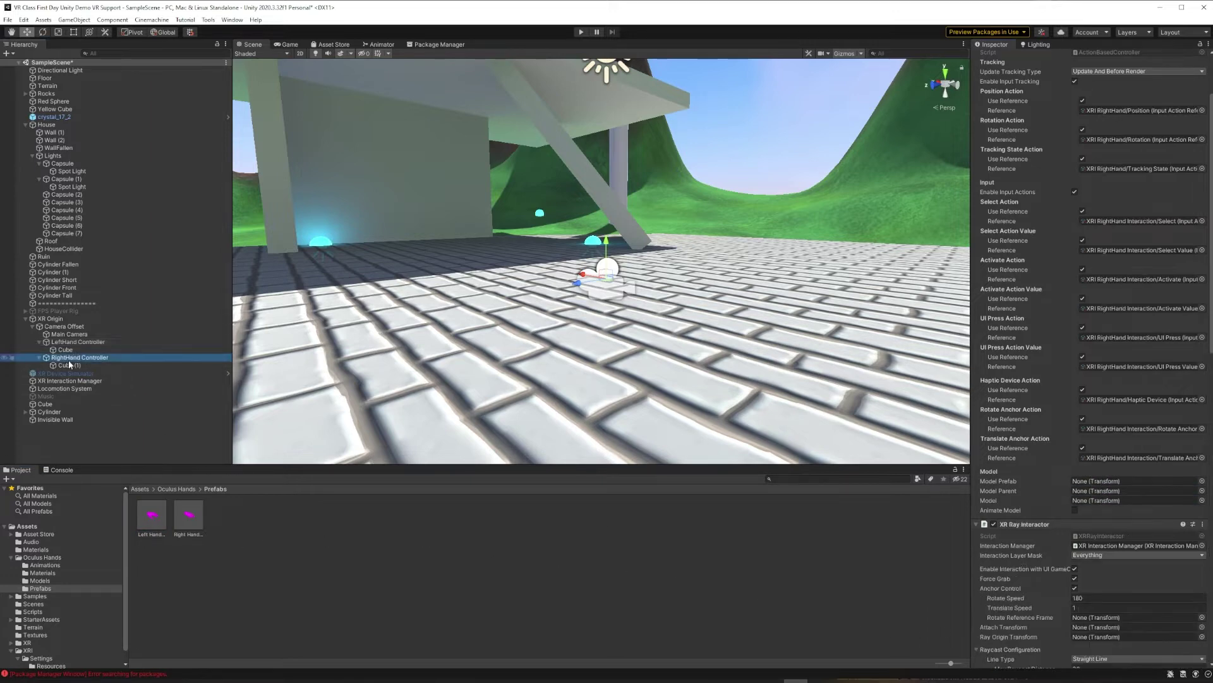
pyautogui.moveTo(173, 521); pyautogui.dragTo(1111, 484)
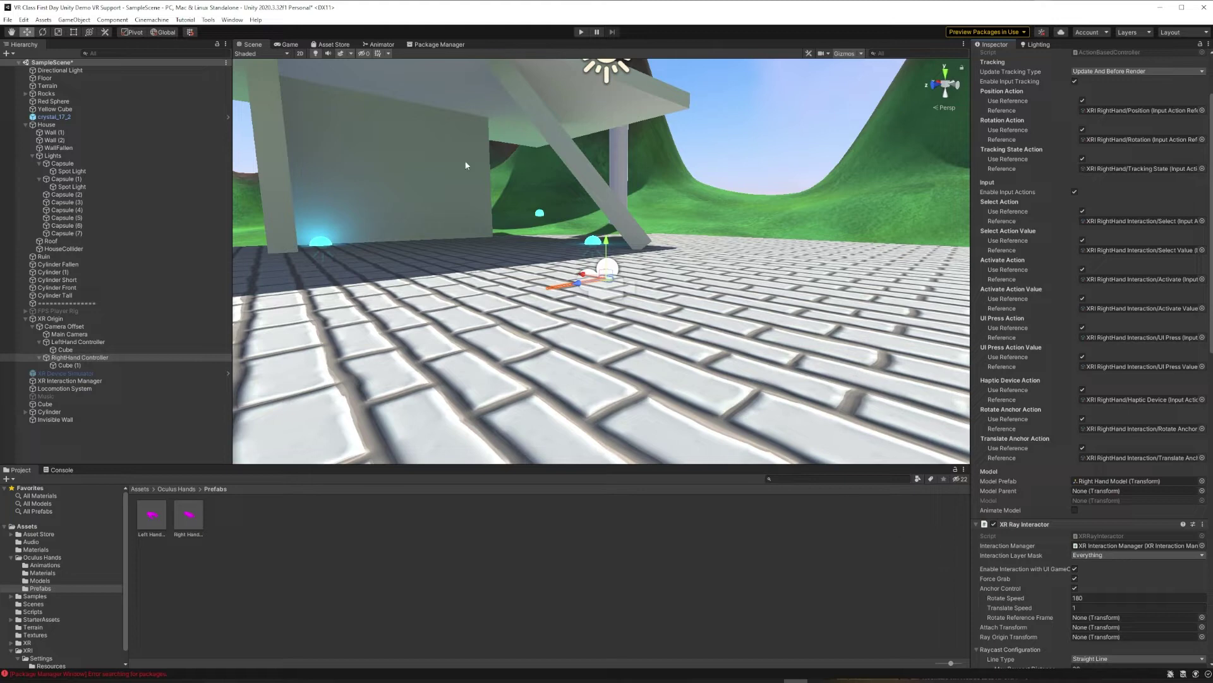
pyautogui.click(582, 33)
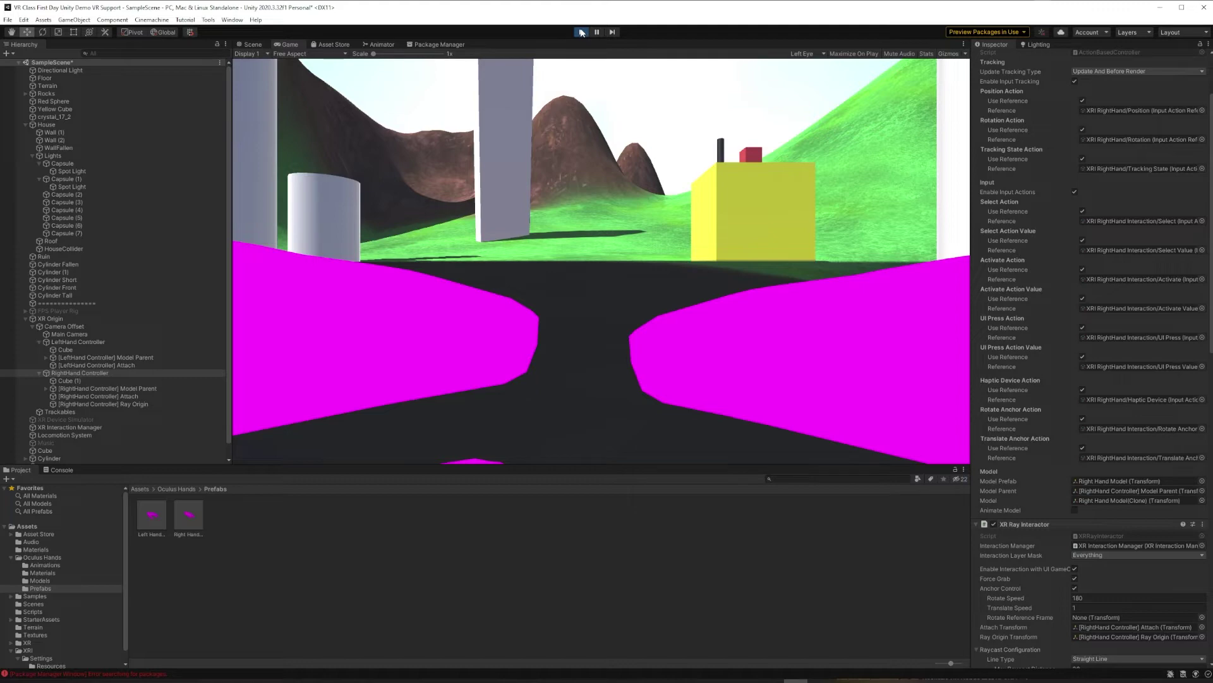
pyautogui.click(582, 32)
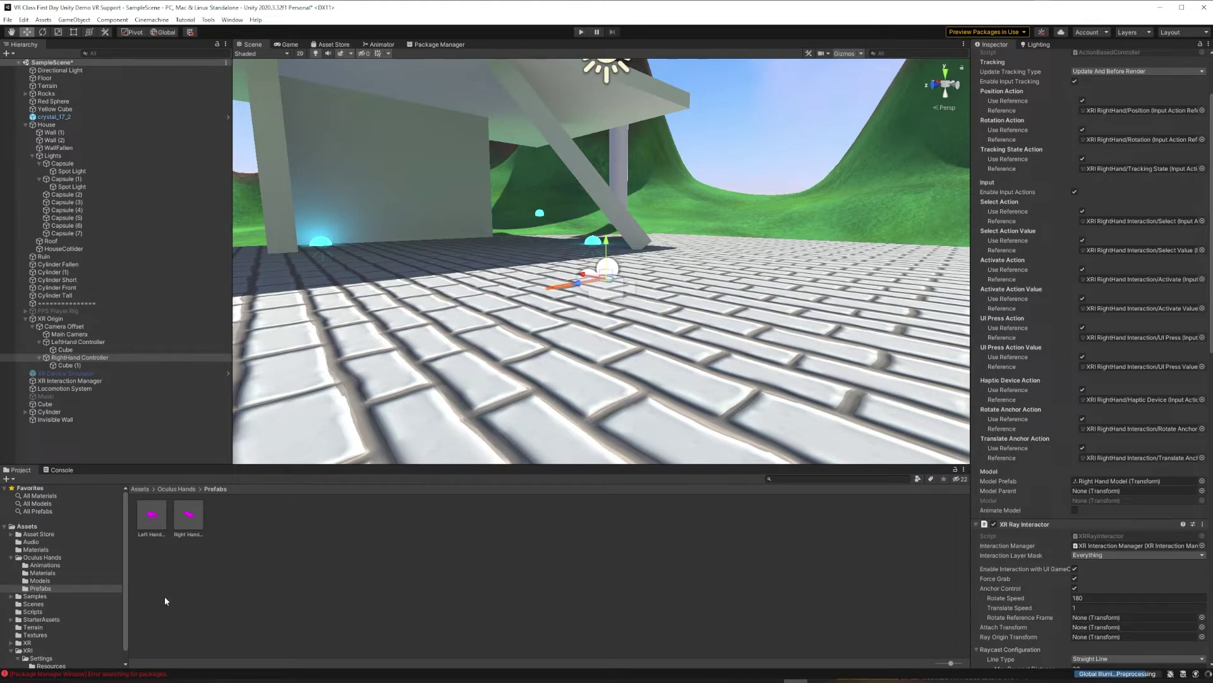
# Switch the Hands_solid material from the error shader to the Standard shader.
pyautogui.click(42, 573)
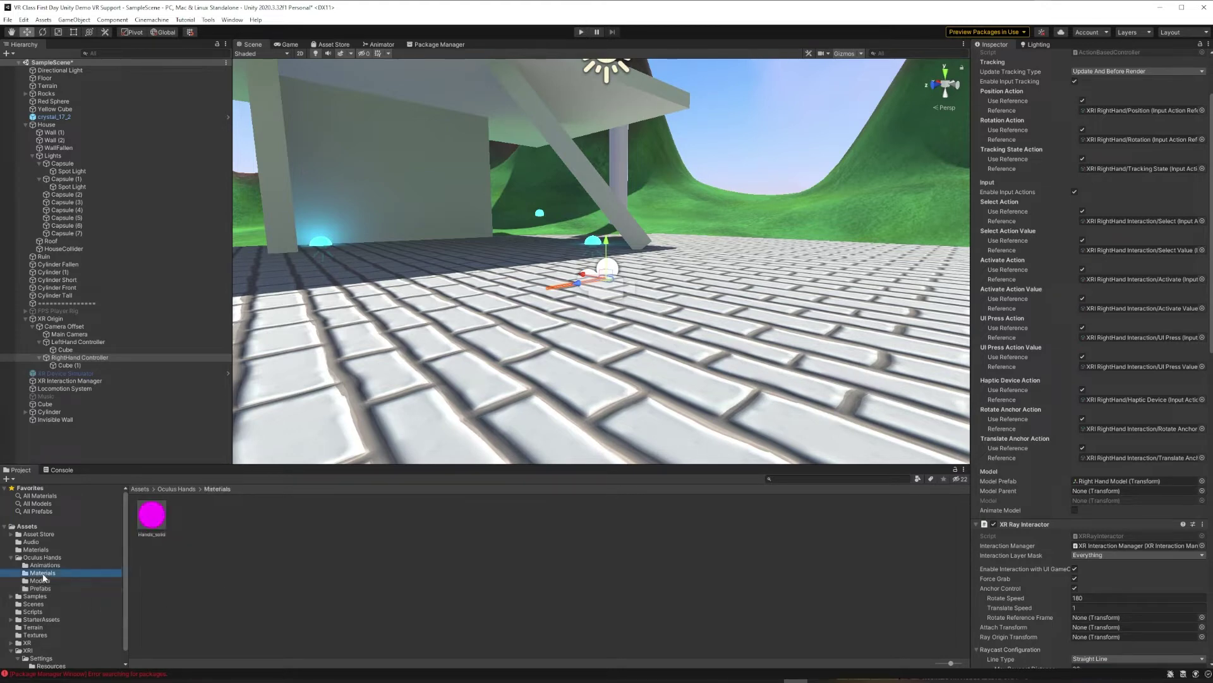
pyautogui.click(154, 518)
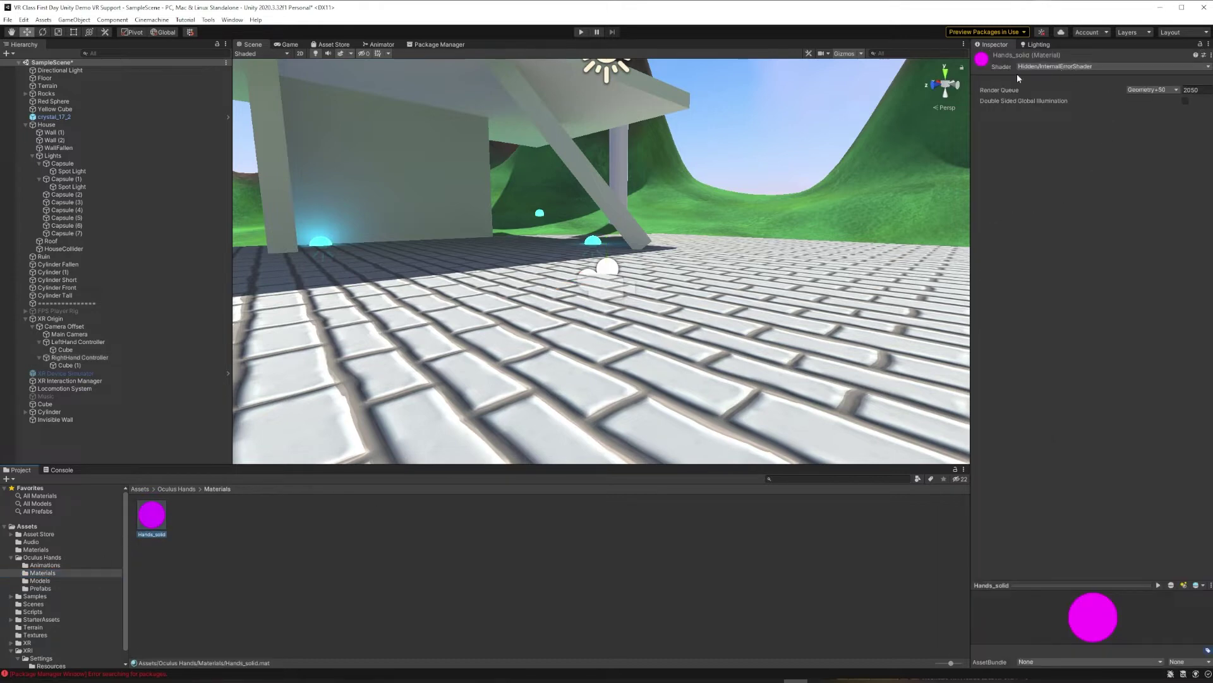
pyautogui.click(1072, 67)
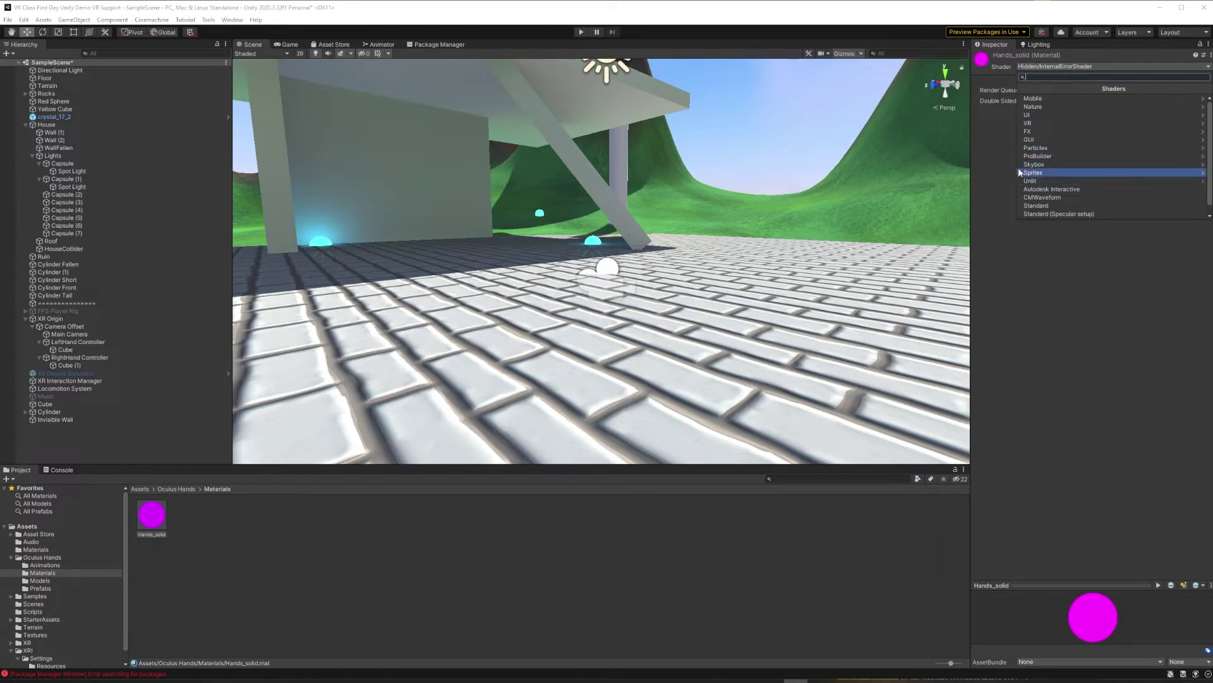
pyautogui.click(1046, 206)
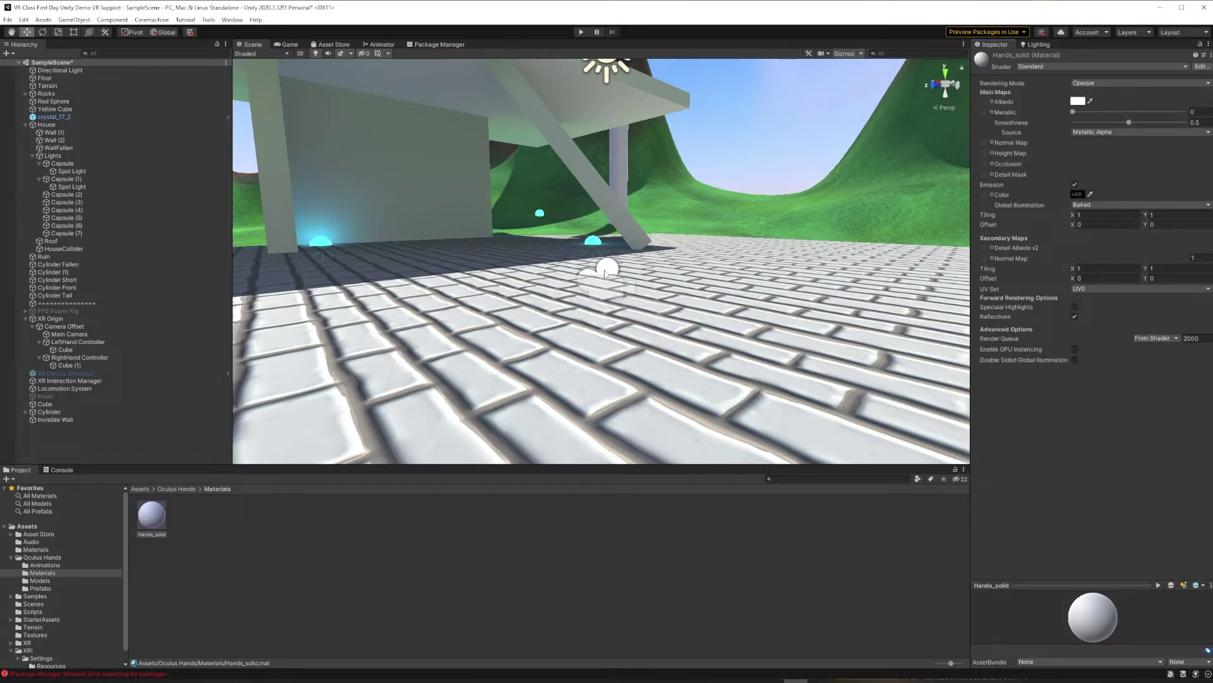
pyautogui.click(1086, 83)
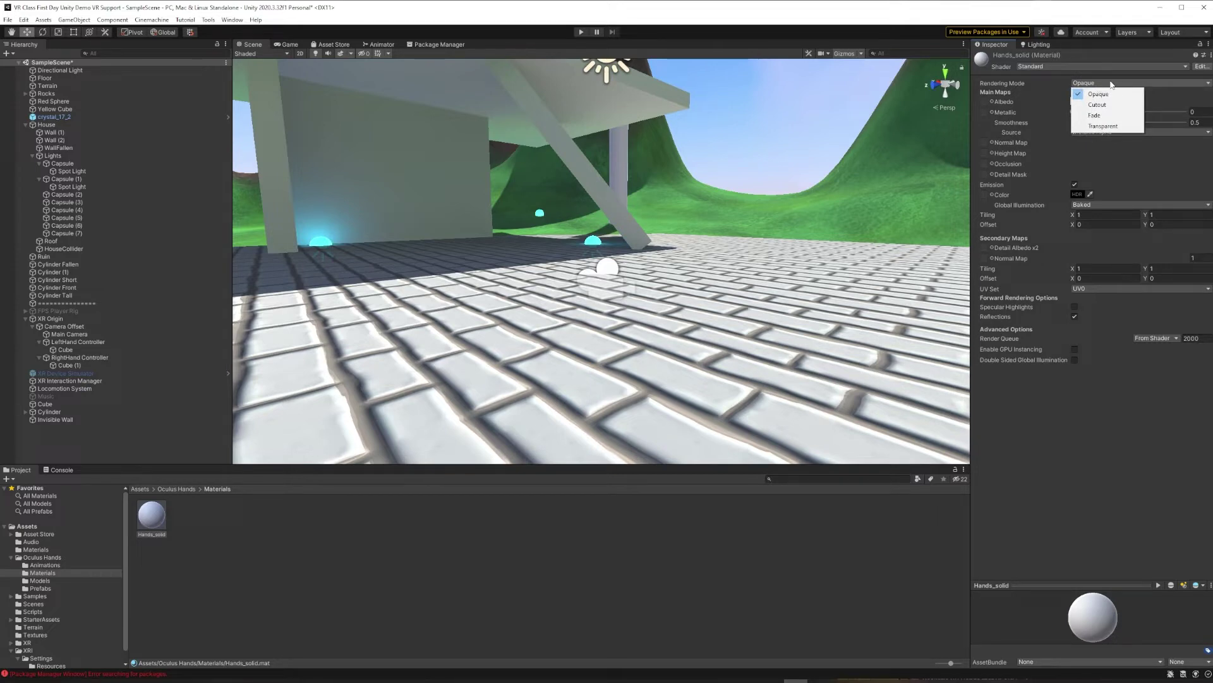
# Set Hands_solid to Transparent rendering and tint its albedo a cyan hue.
pyautogui.click(1104, 127)
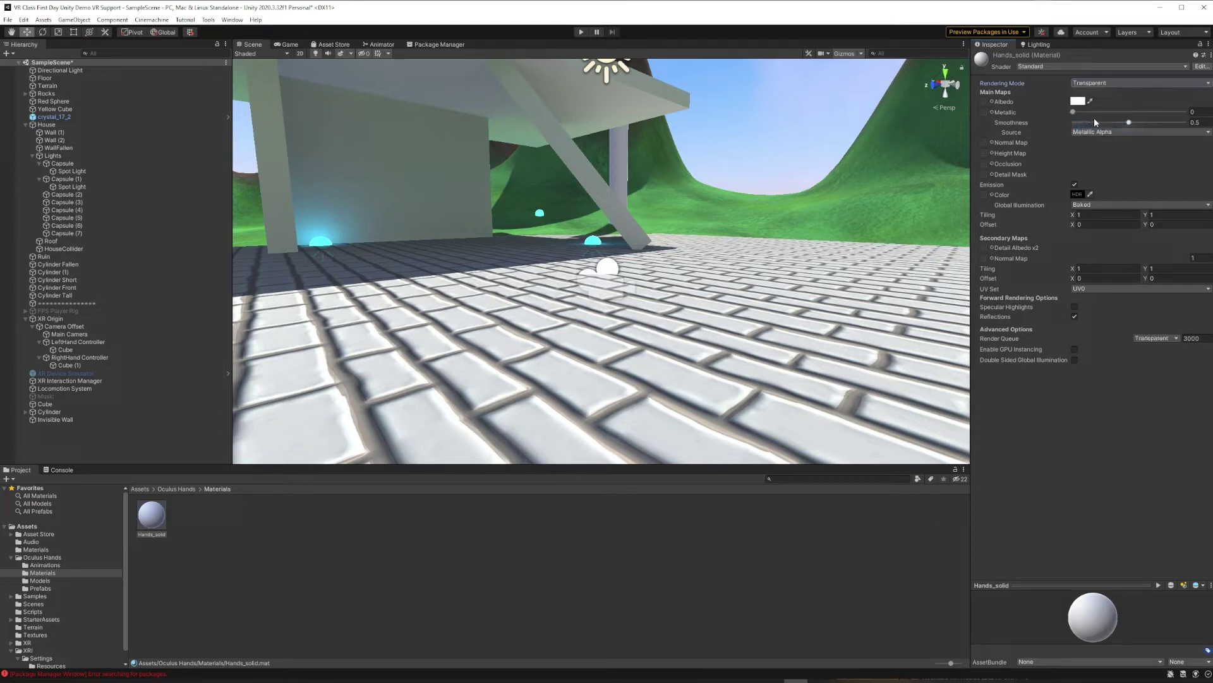
pyautogui.click(1077, 101)
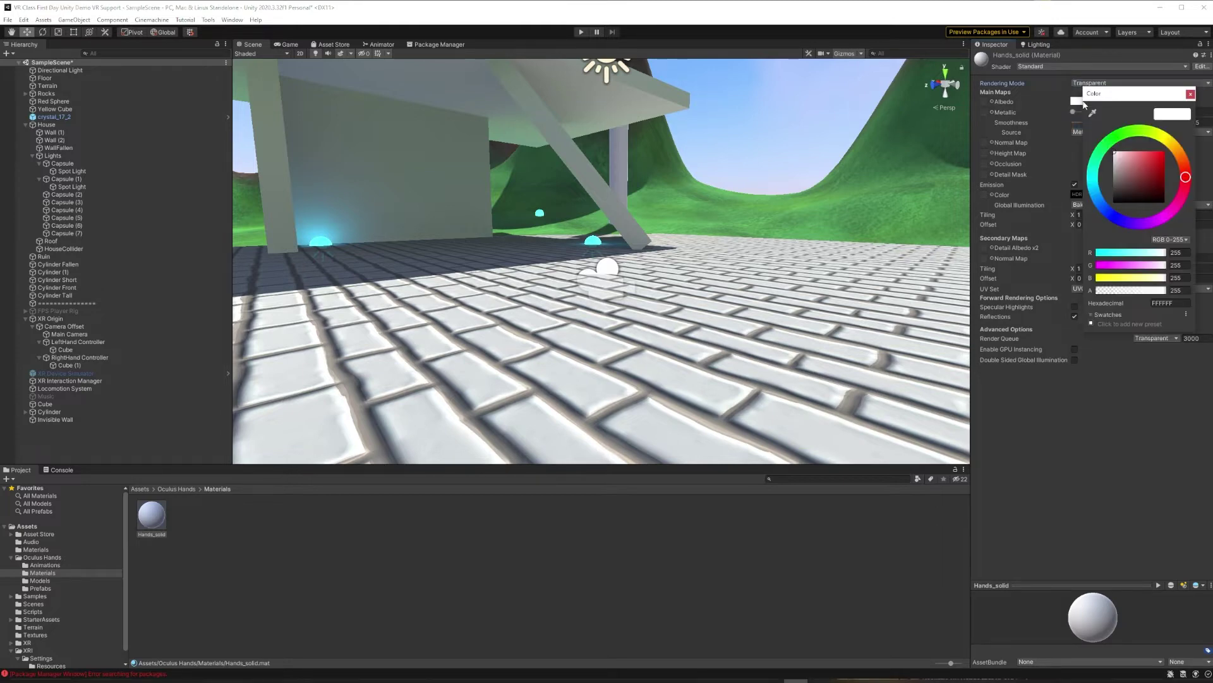
pyautogui.click(1097, 174)
pyautogui.moveTo(1116, 158); pyautogui.dragTo(1169, 139)
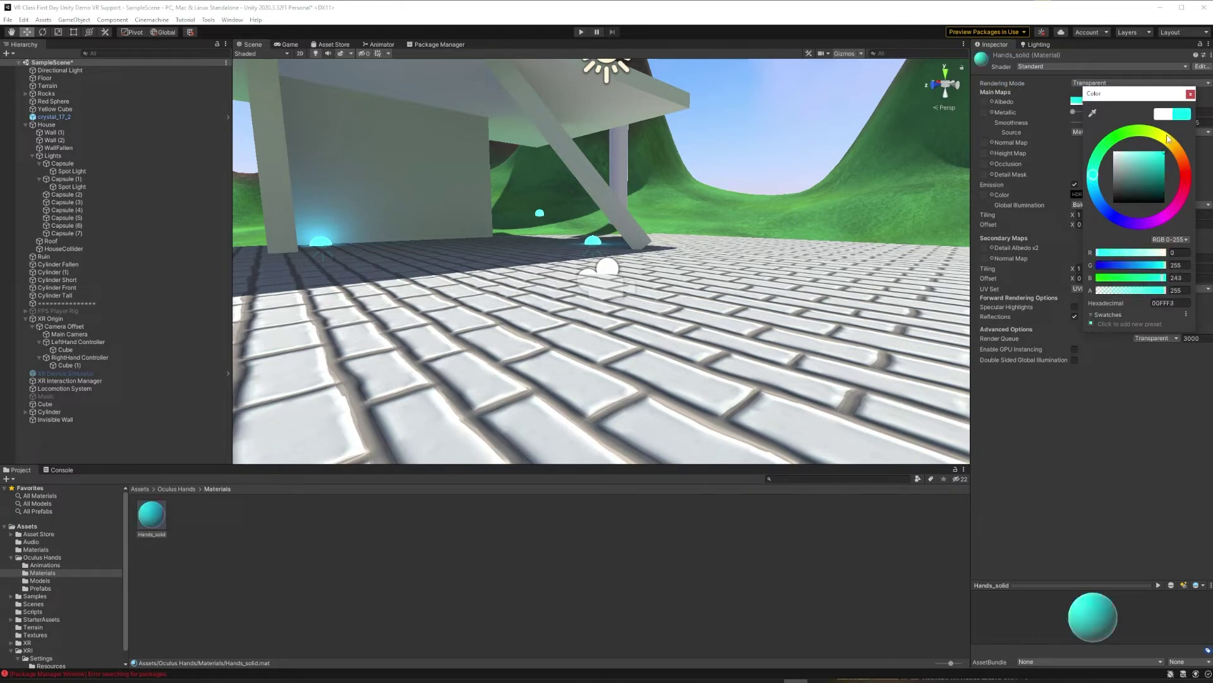
pyautogui.click(1192, 94)
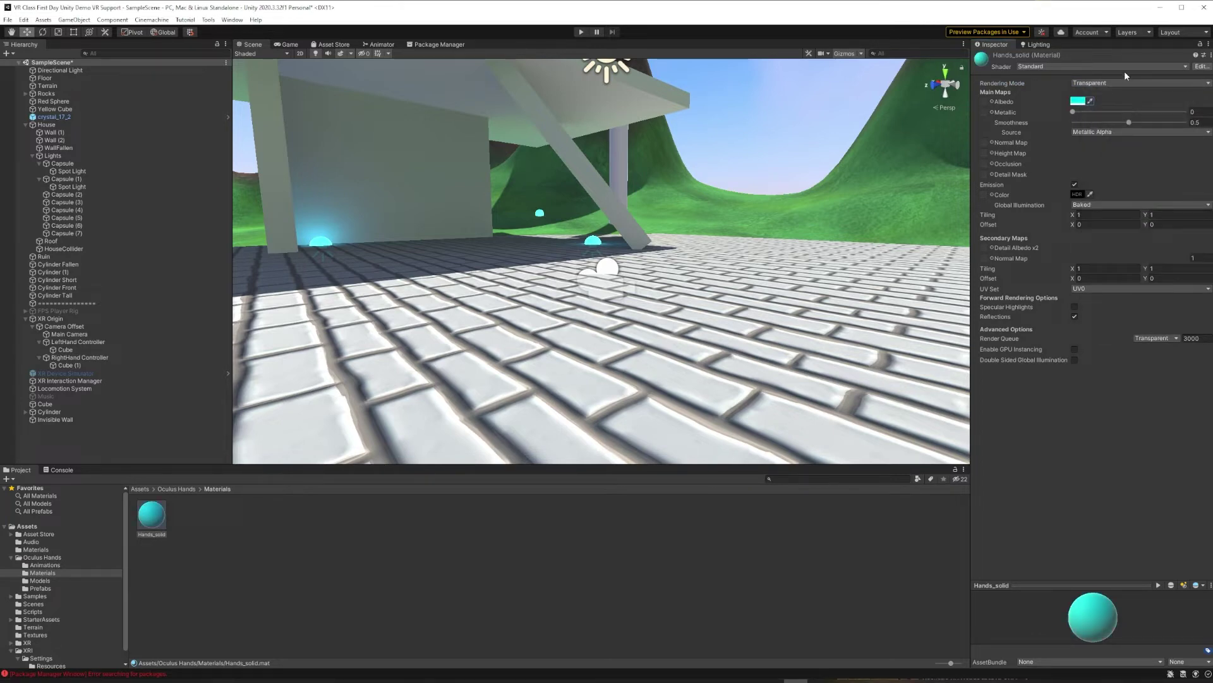
# After a quick play test, lower the albedo alpha to 152 and deepen it to blue 00B7FF.
pyautogui.click(580, 31)
pyautogui.click(580, 32)
pyautogui.click(1077, 101)
pyautogui.moveTo(1159, 288); pyautogui.dragTo(1132, 292)
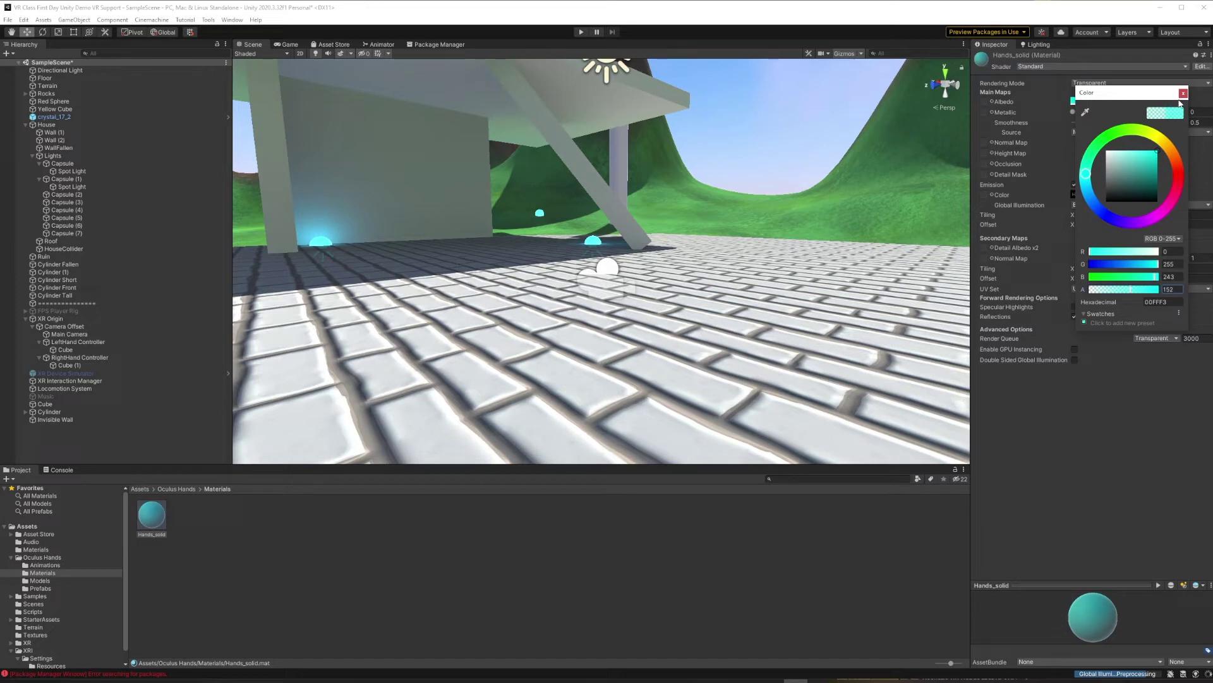
pyautogui.click(1183, 94)
pyautogui.click(1079, 101)
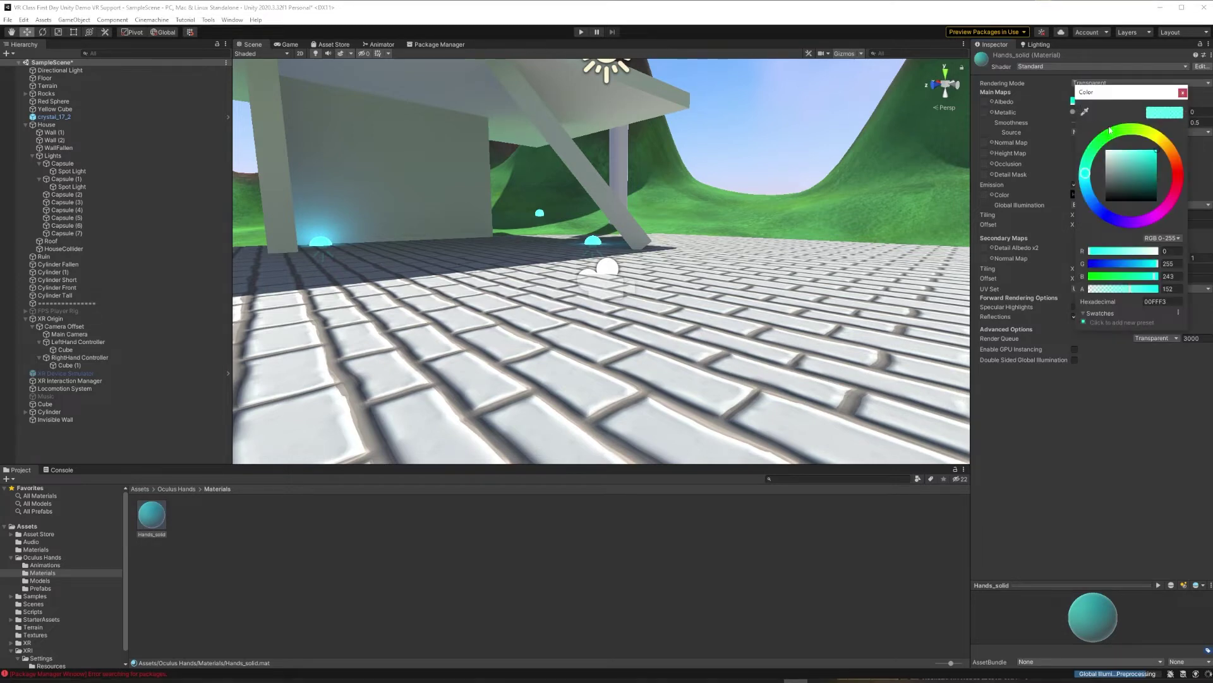
pyautogui.moveTo(1085, 169); pyautogui.dragTo(1089, 190)
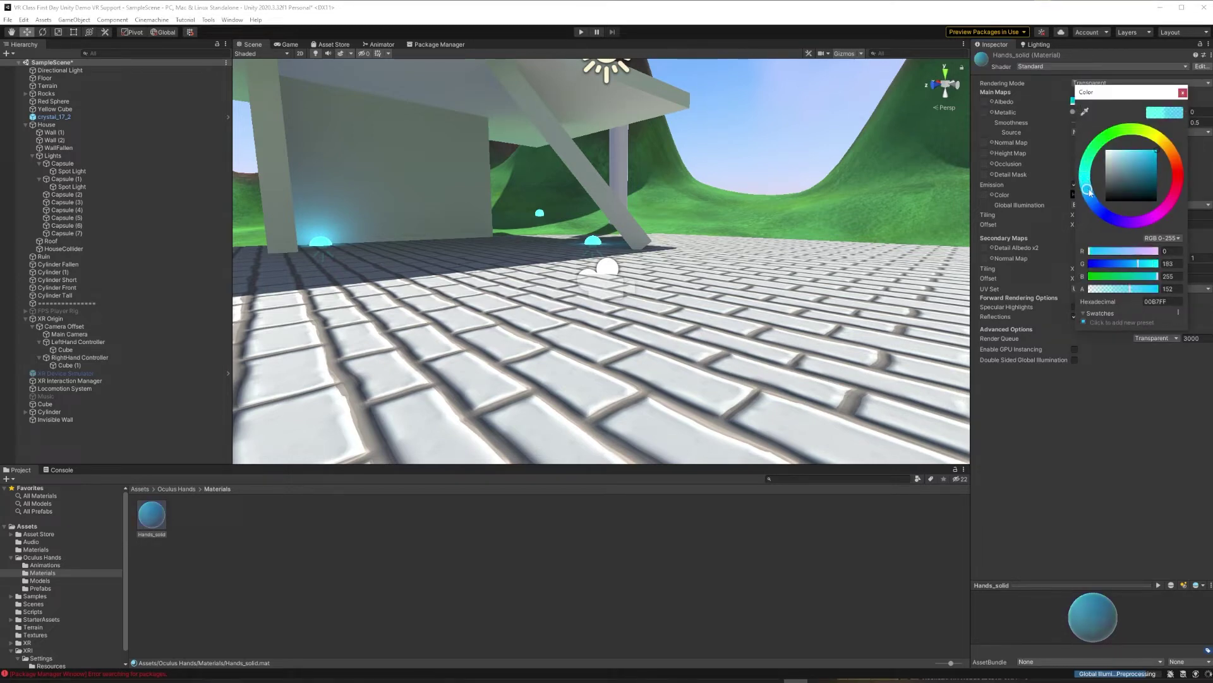
pyautogui.click(1183, 93)
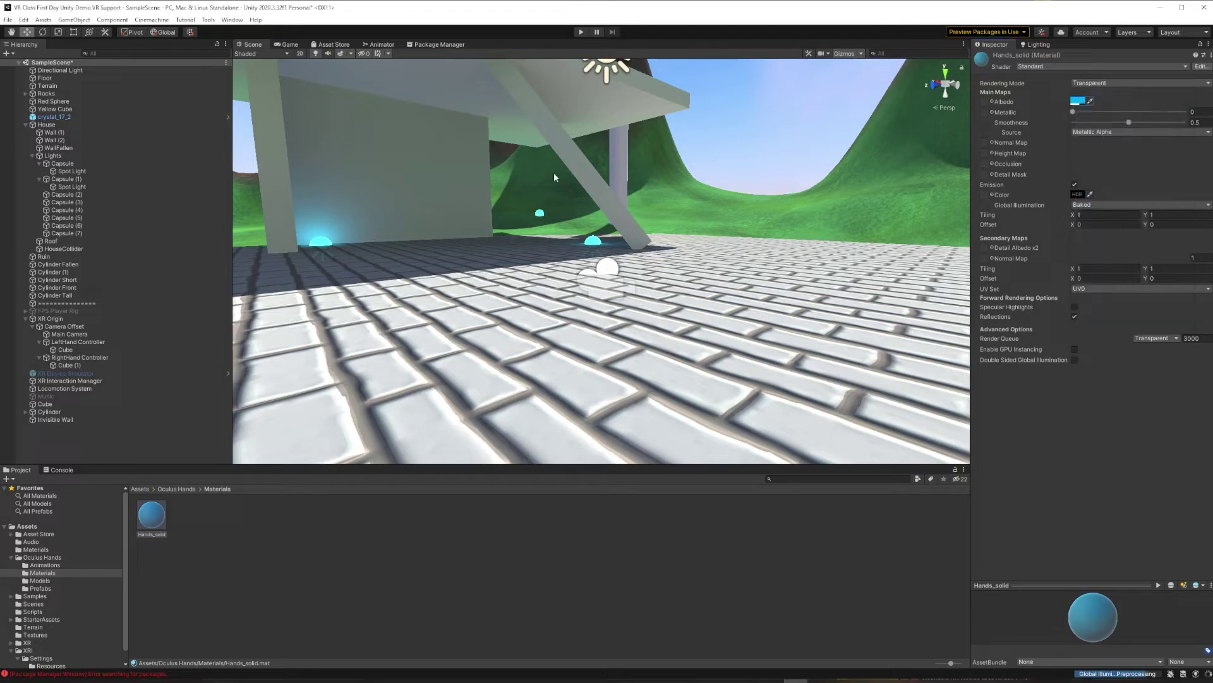
# Deactivate the placeholder Cube and Cube (1) under the left and right hand controllers.
pyautogui.click(79, 349)
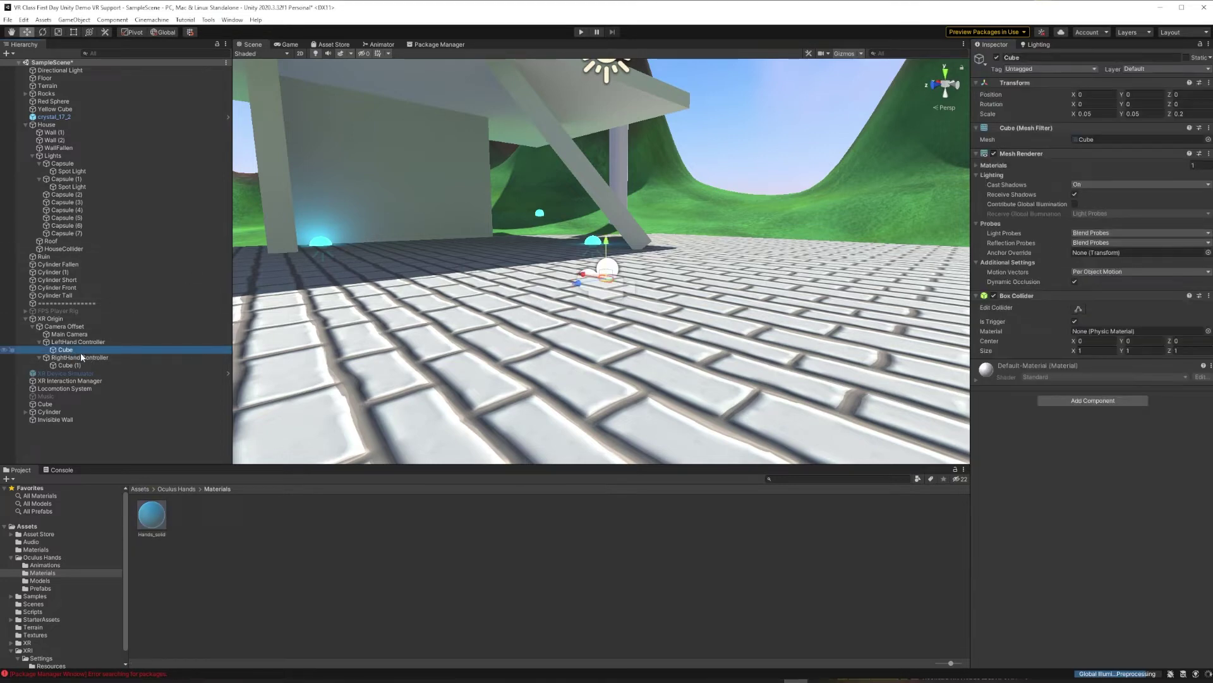
pyautogui.click(997, 57)
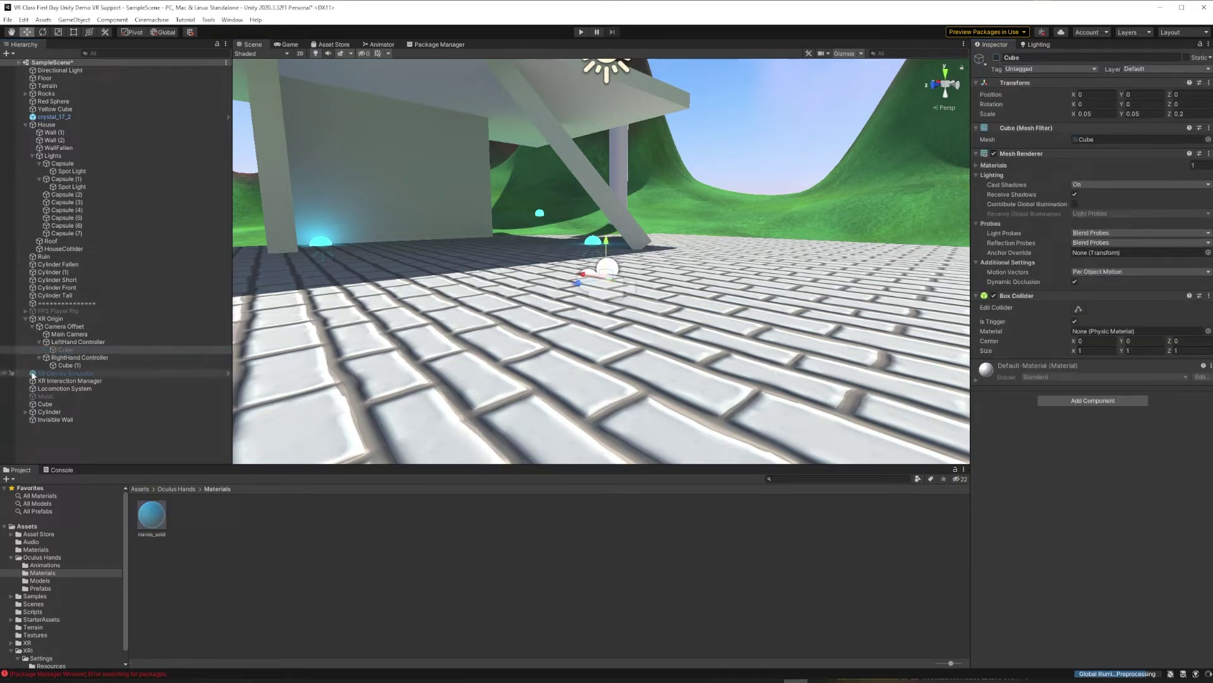
pyautogui.click(63, 365)
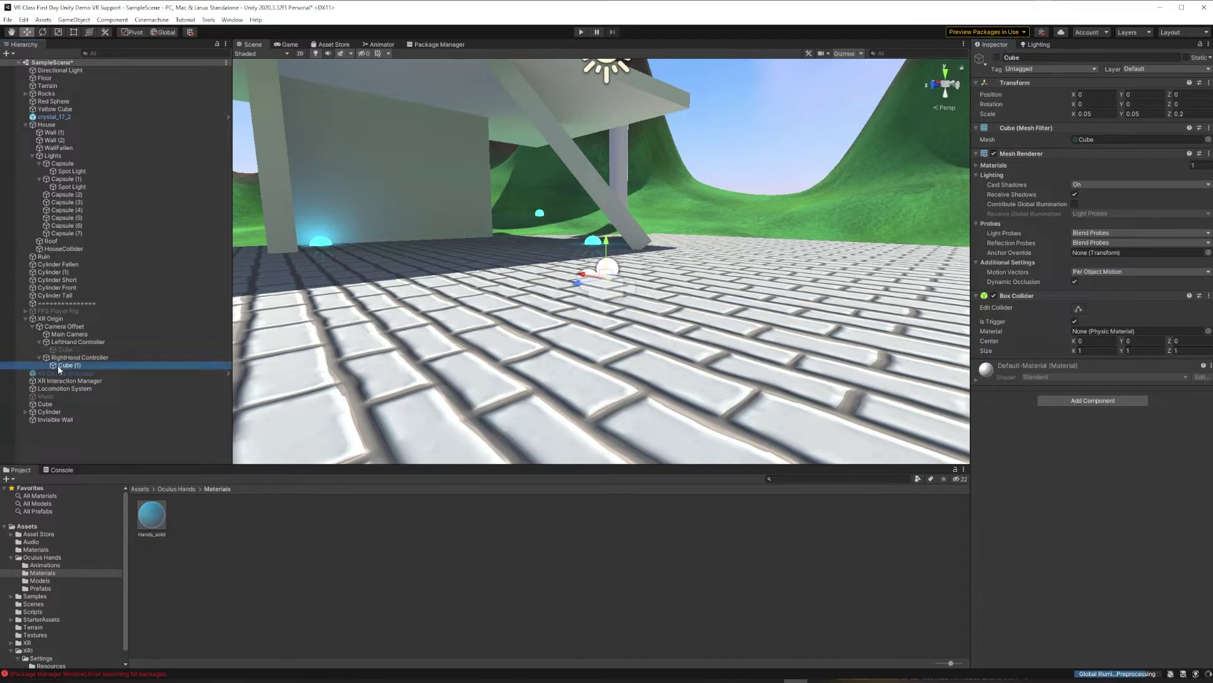
pyautogui.click(996, 58)
# Play-test the scene to check the translucent blue hands, then show the Oculus Hands folder.
pyautogui.click(582, 32)
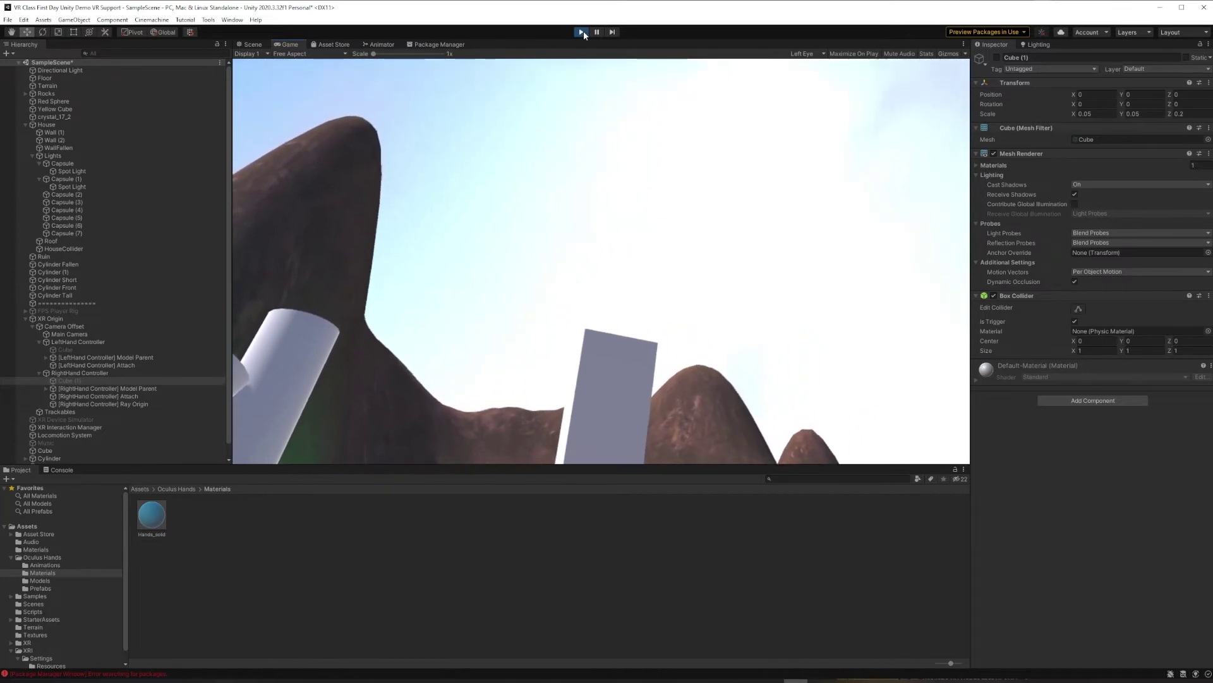
pyautogui.click(583, 31)
pyautogui.click(84, 557)
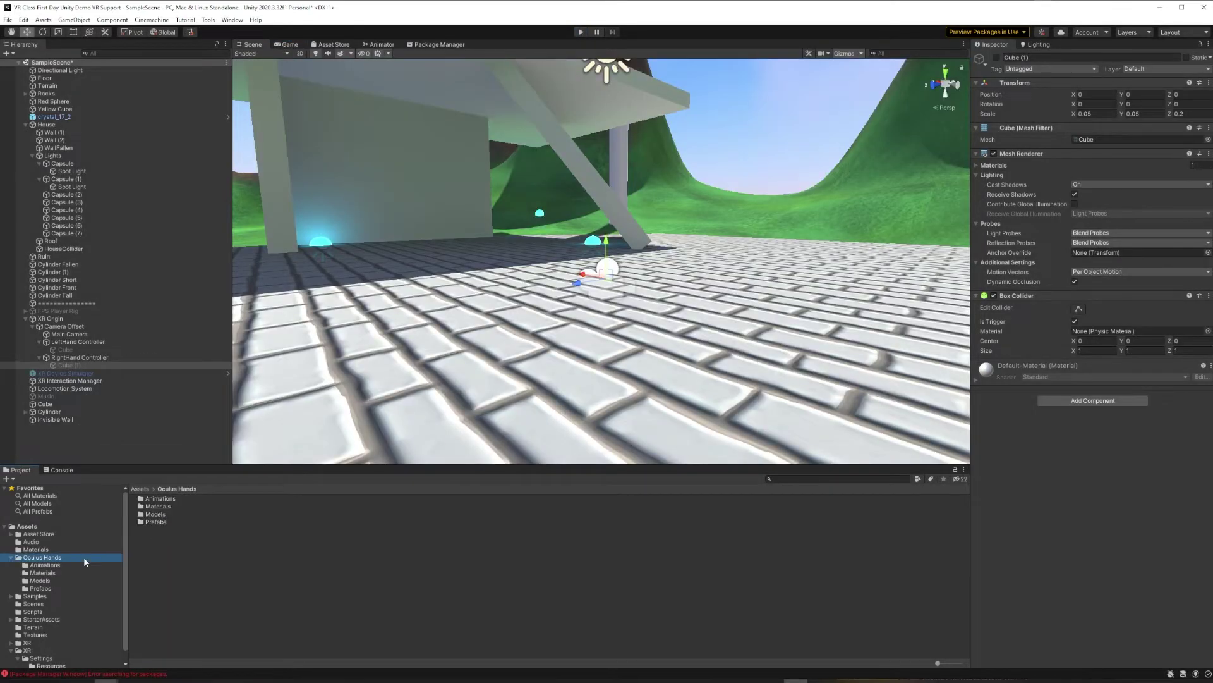
# Create an Animator Controller named 'Left Hand Animator' in the Oculus Hands Animations folder.
pyautogui.doubleClick(161, 499)
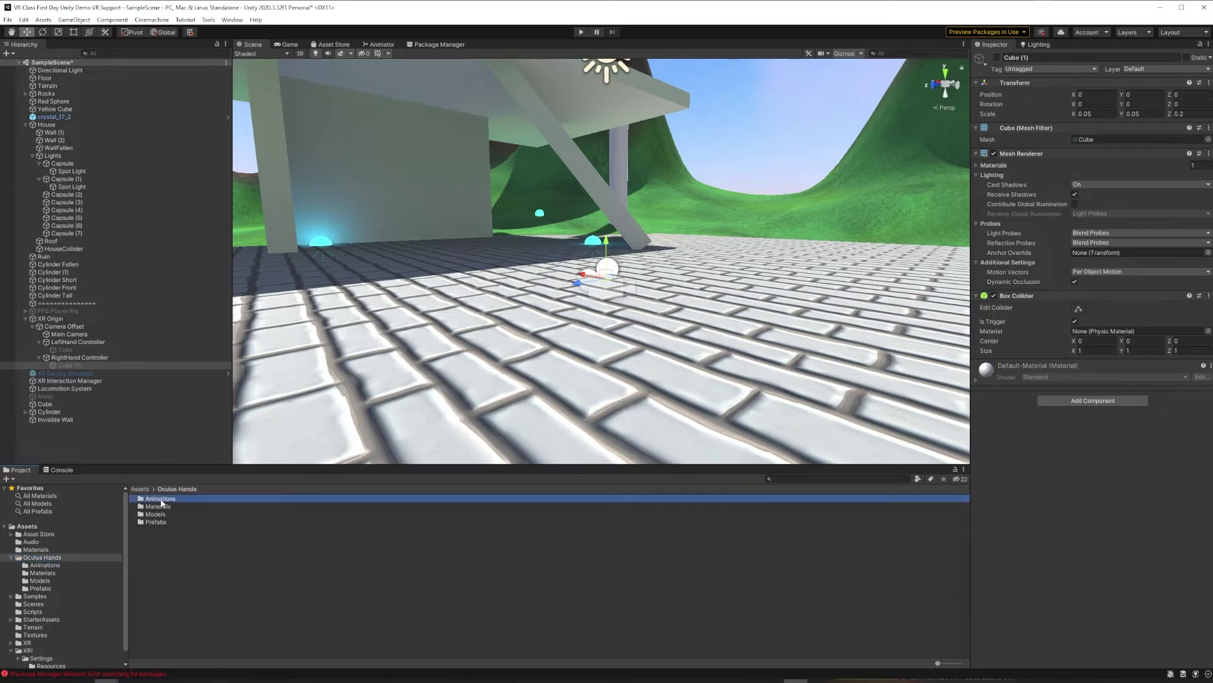
pyautogui.rightClick(187, 587)
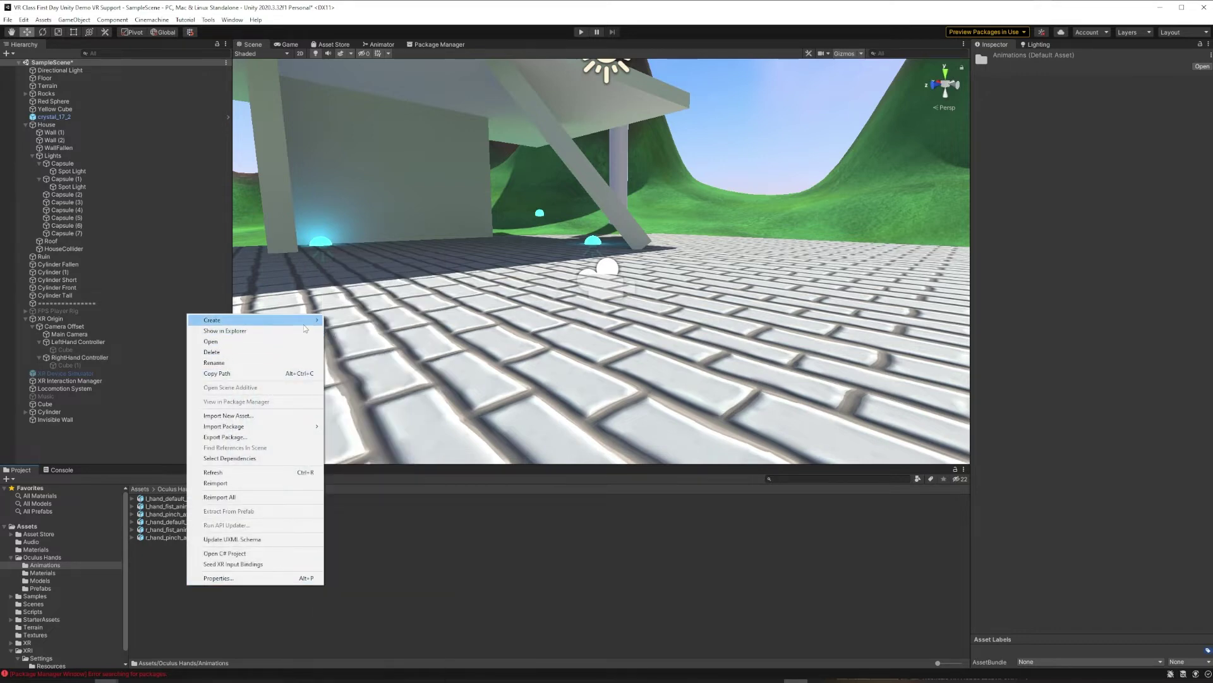
pyautogui.moveTo(305, 322)
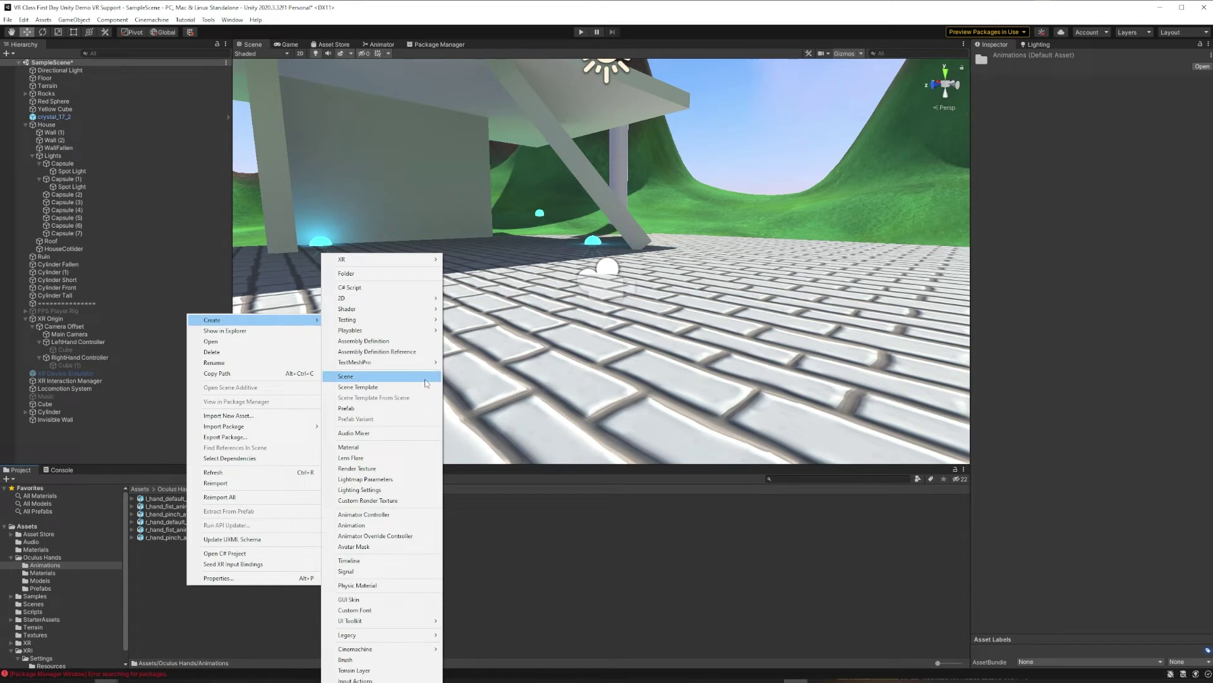
pyautogui.click(409, 516)
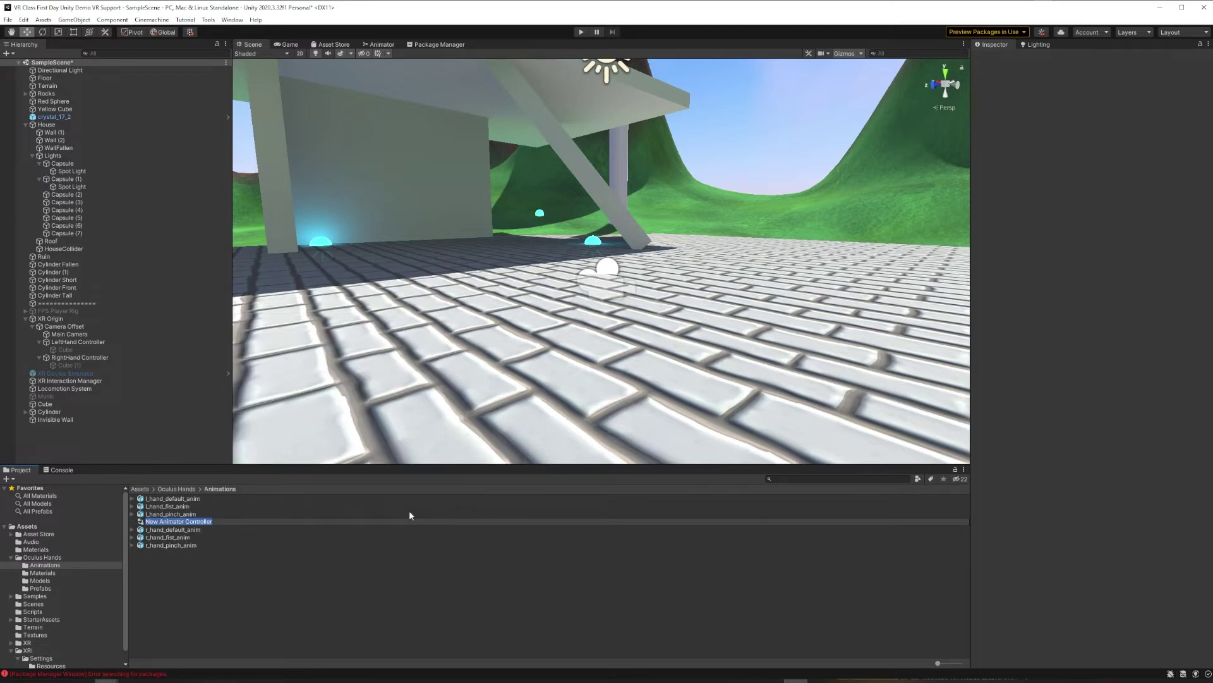
pyautogui.write('Left Hand Animator')
pyautogui.press('Return')
# Assign Left Hand Animator to the Left Hand Model prefab's Animator Controller field and open its graph.
pyautogui.click(43, 589)
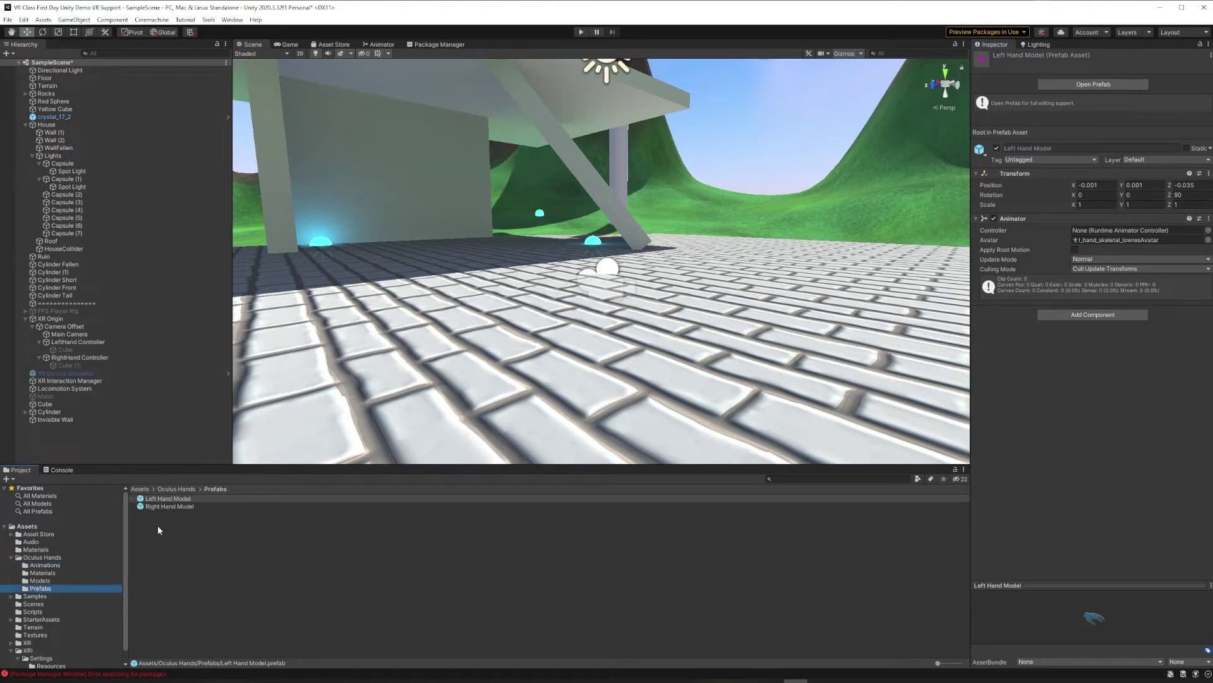
pyautogui.click(181, 506)
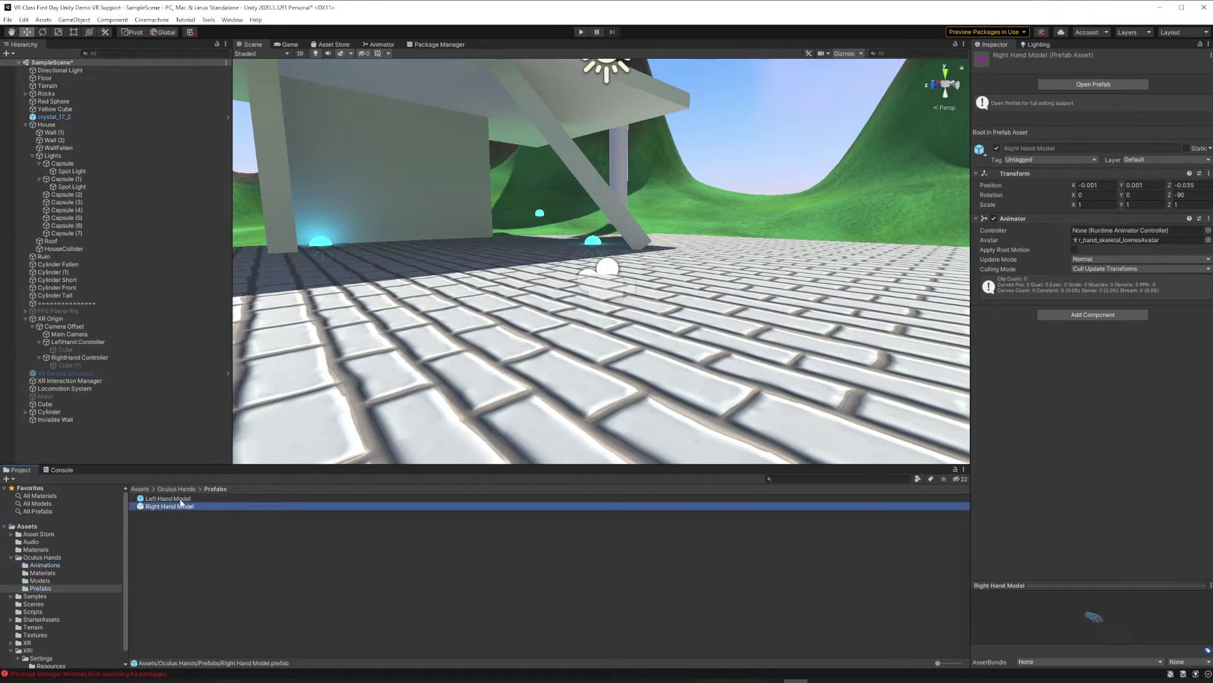
pyautogui.press('Up')
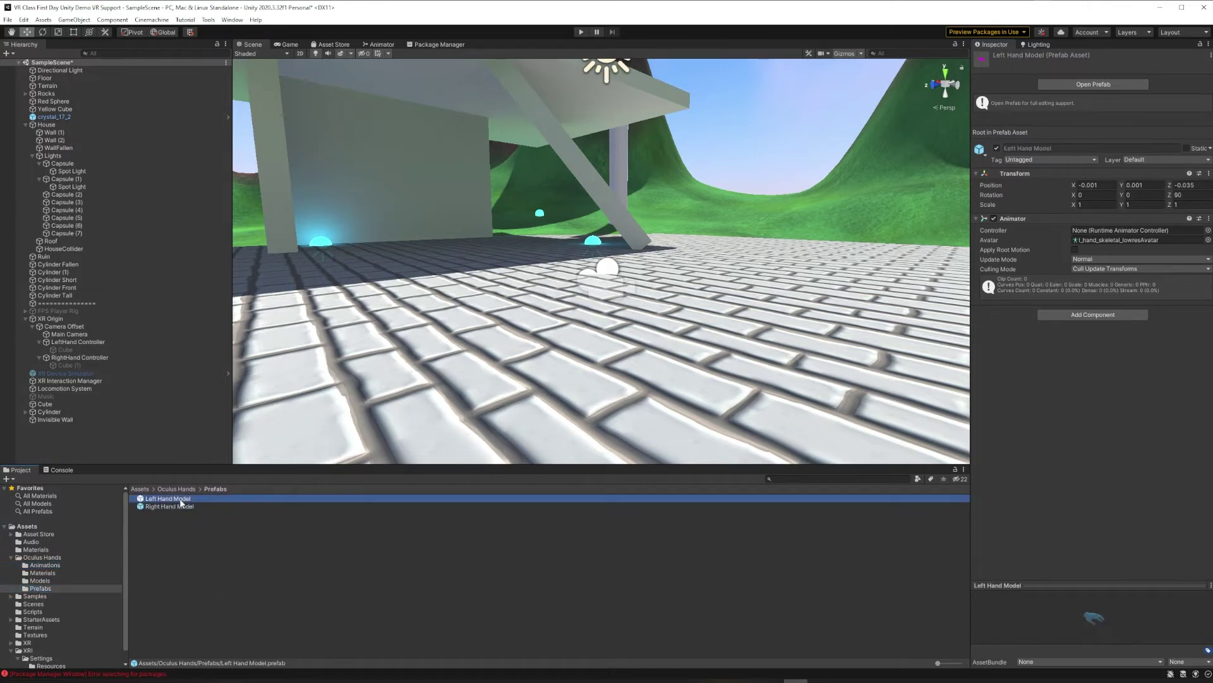
pyautogui.click(45, 565)
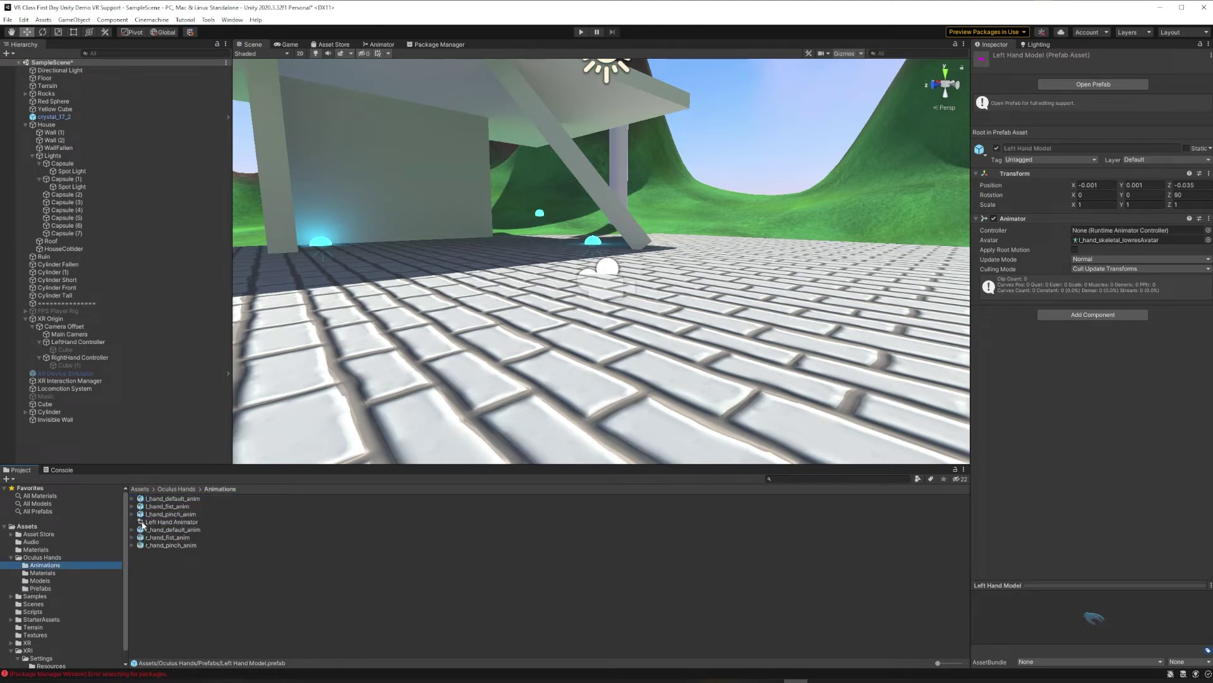
pyautogui.moveTo(145, 523); pyautogui.dragTo(1087, 230)
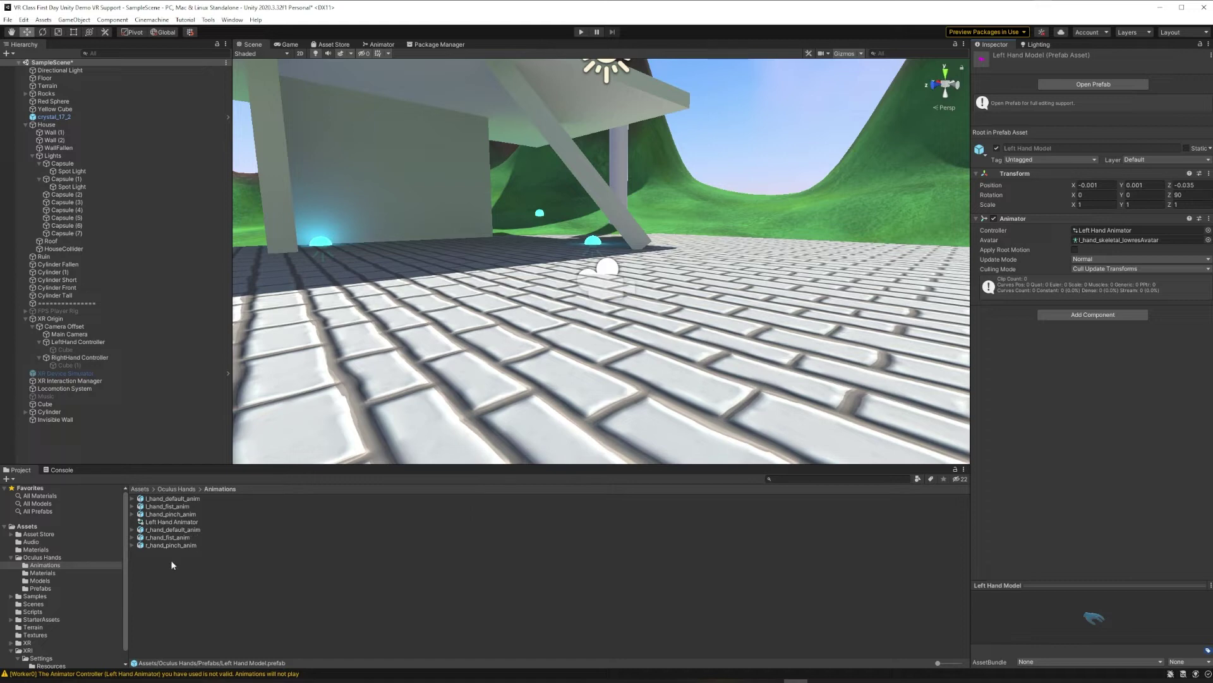
pyautogui.doubleClick(168, 522)
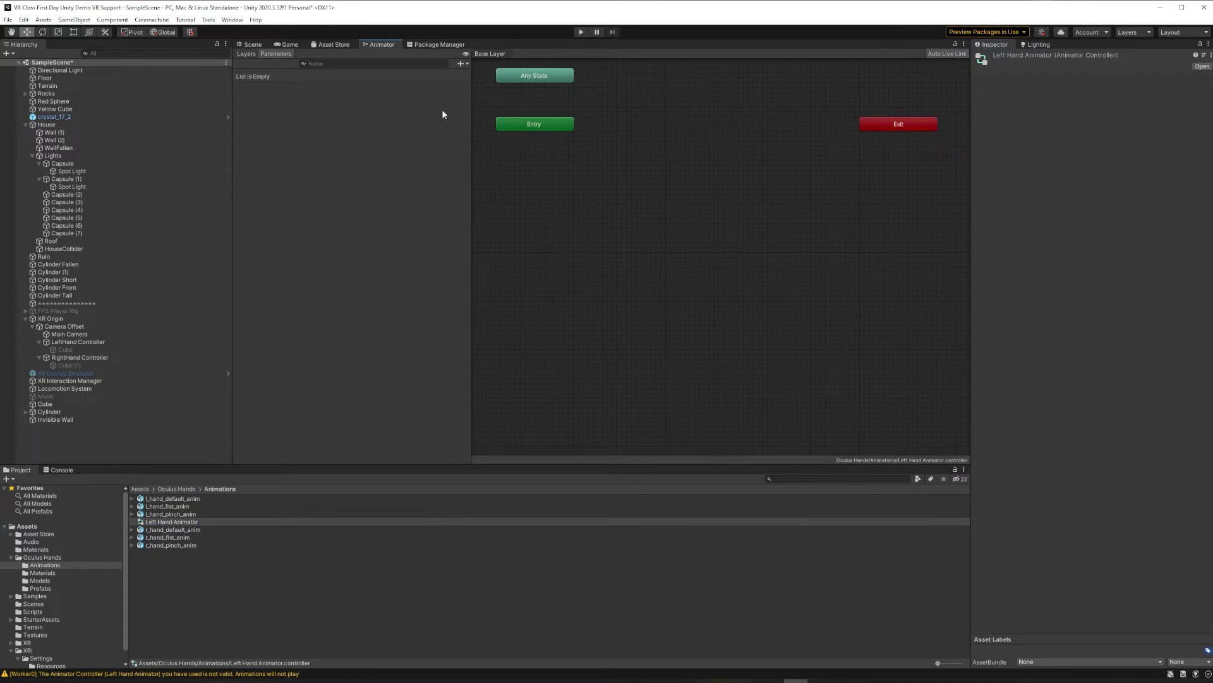
# Add Float parameters 'Grip' and 'Trigger', both defaulting to 0, to Left Hand Animator.
pyautogui.click(463, 63)
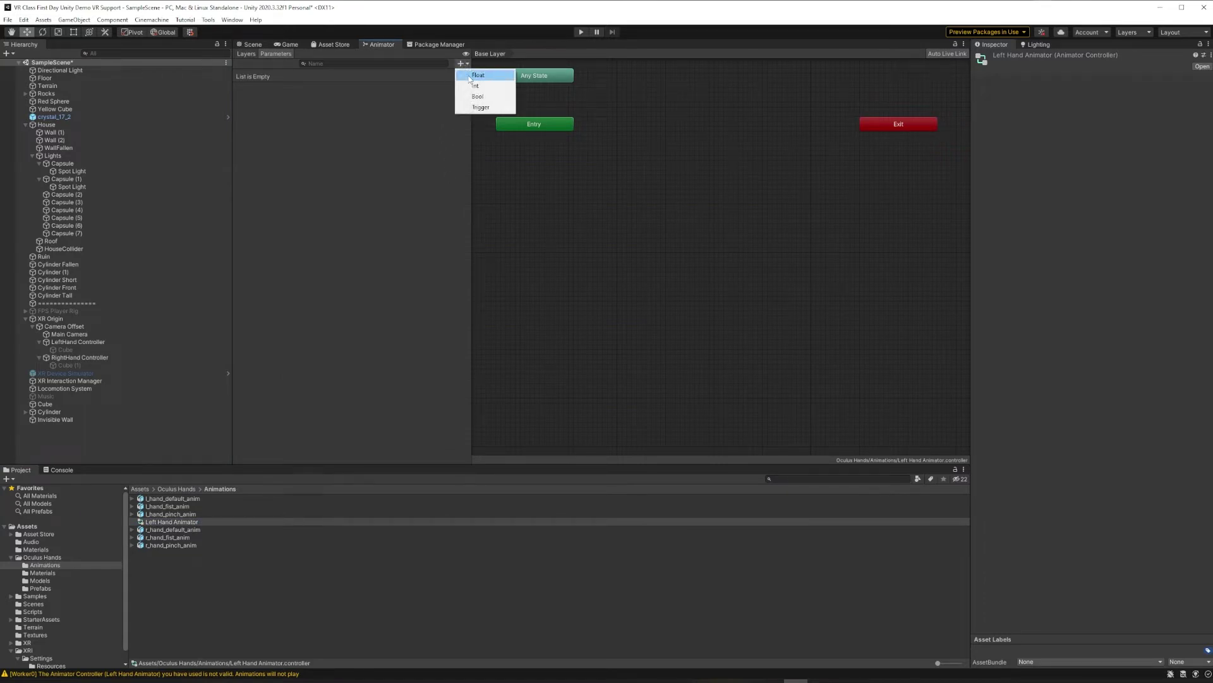
pyautogui.click(472, 75)
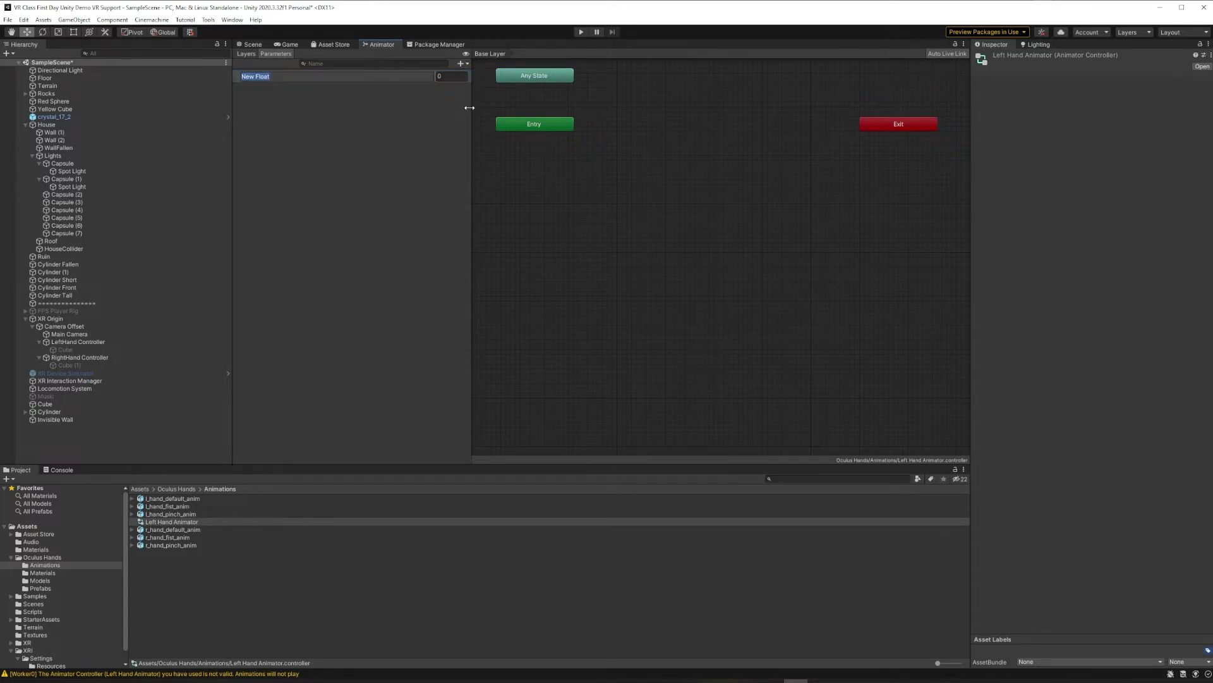
pyautogui.write('Grip')
pyautogui.press('Return')
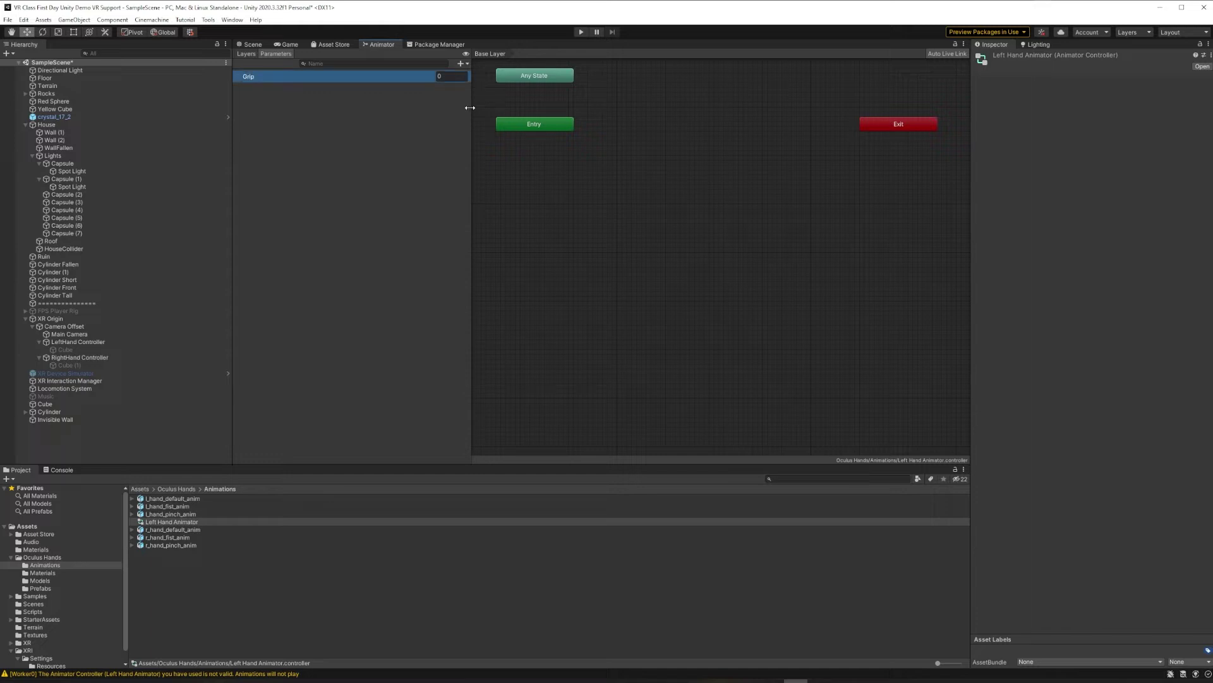
pyautogui.click(467, 64)
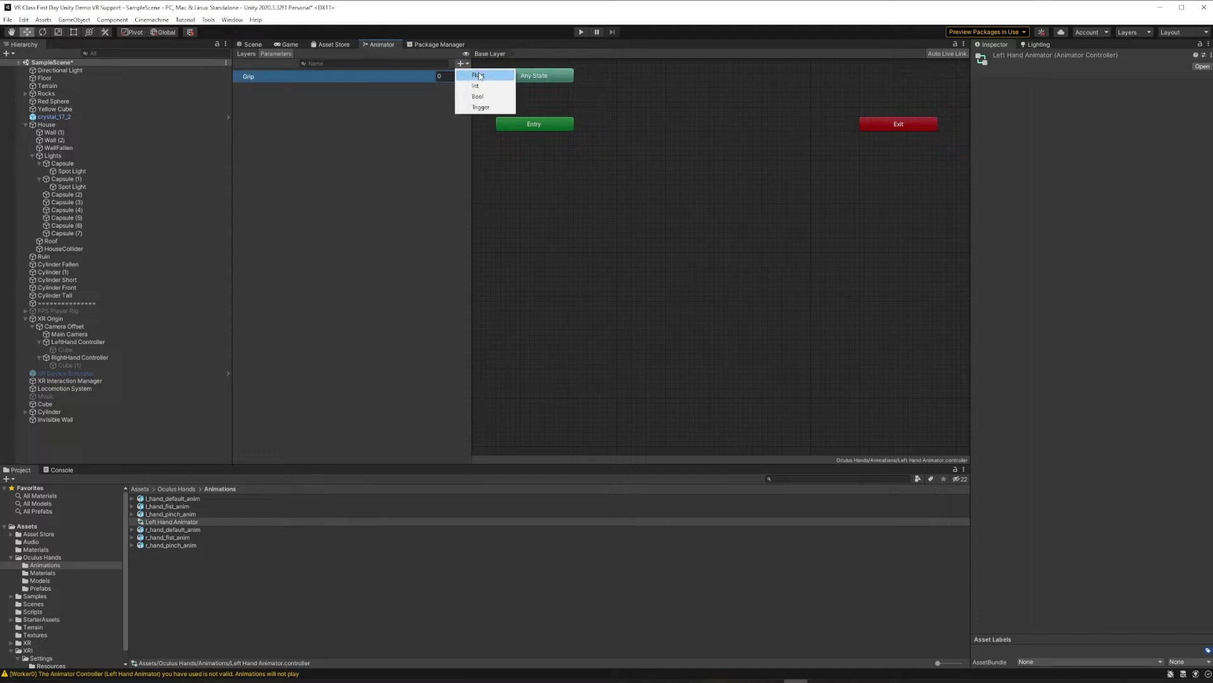
pyautogui.click(490, 75)
pyautogui.write('Trigg')
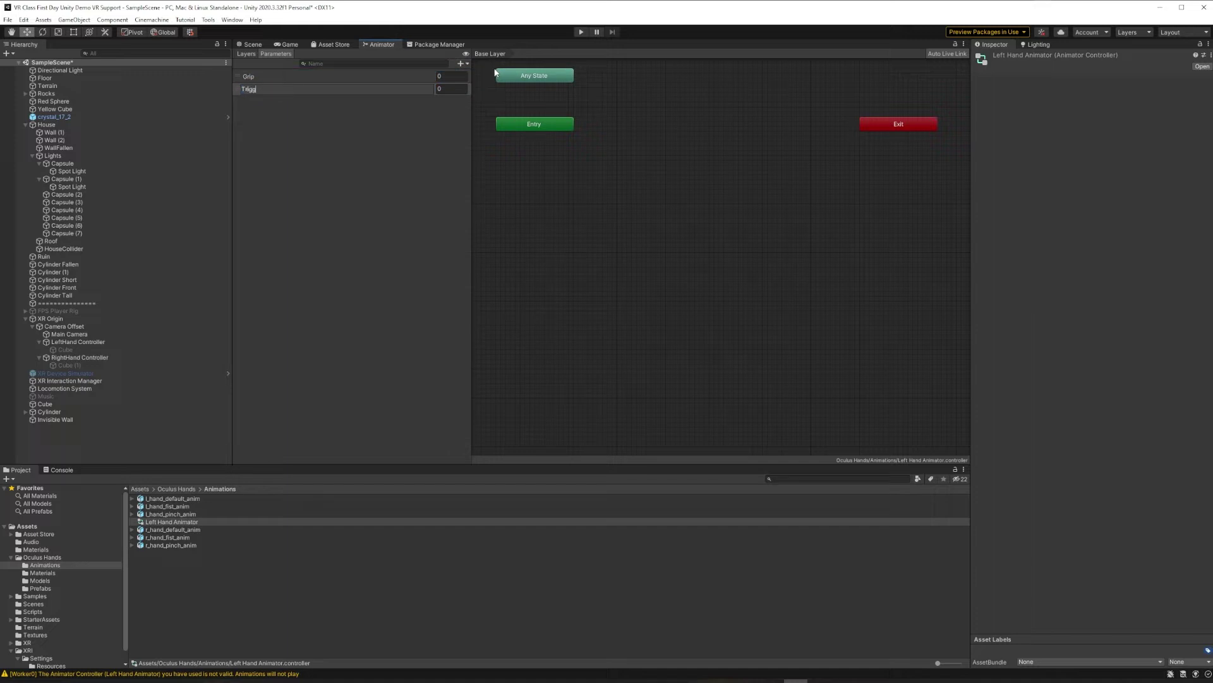
pyautogui.write('er')
pyautogui.press('Return')
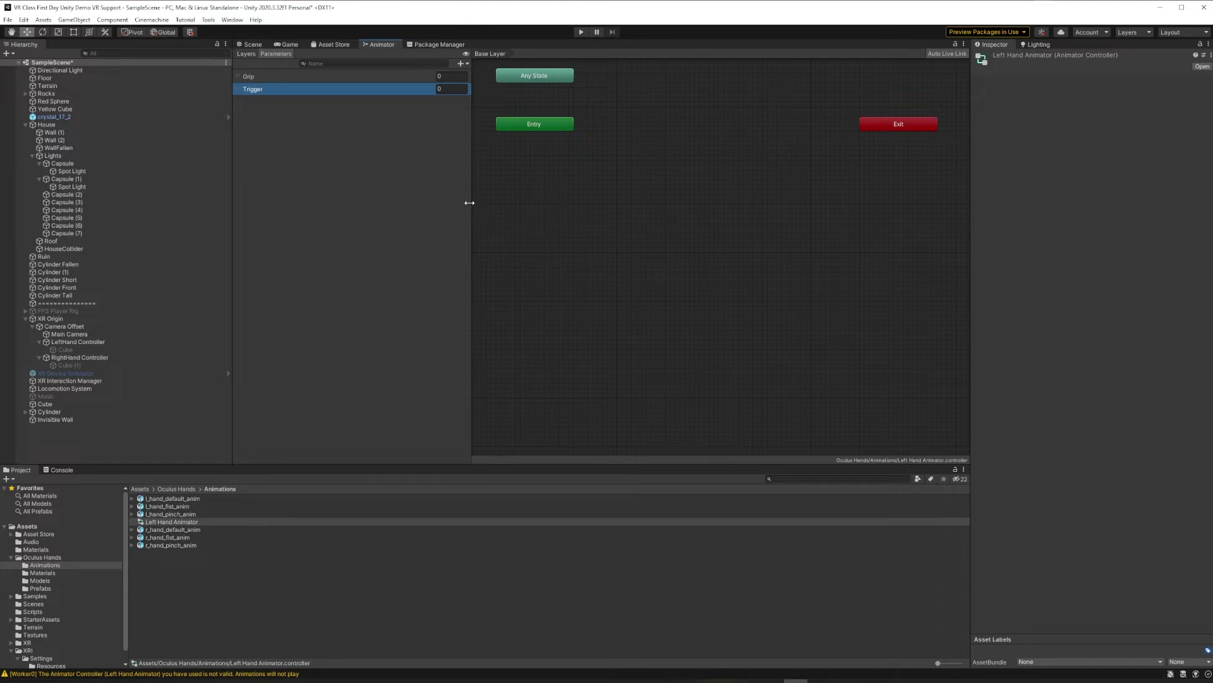
pyautogui.click(720, 14)
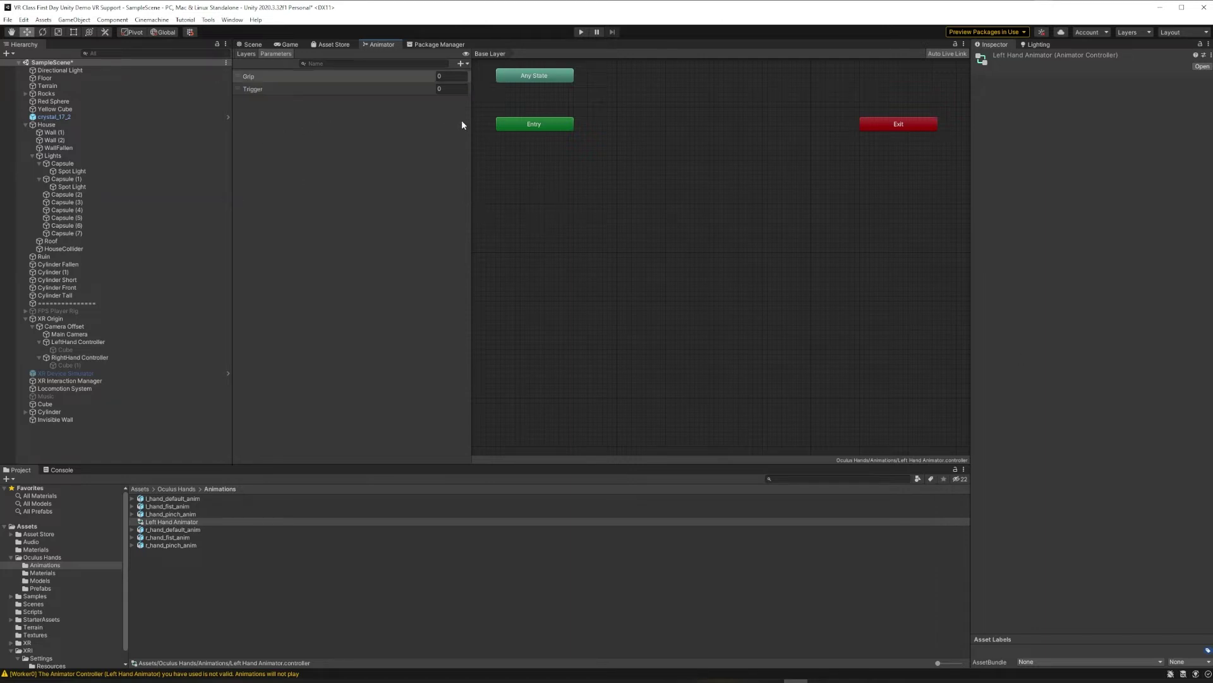
# Create a new Blend Tree state in the Left Hand Animator graph and enter it.
pyautogui.rightClick(671, 144)
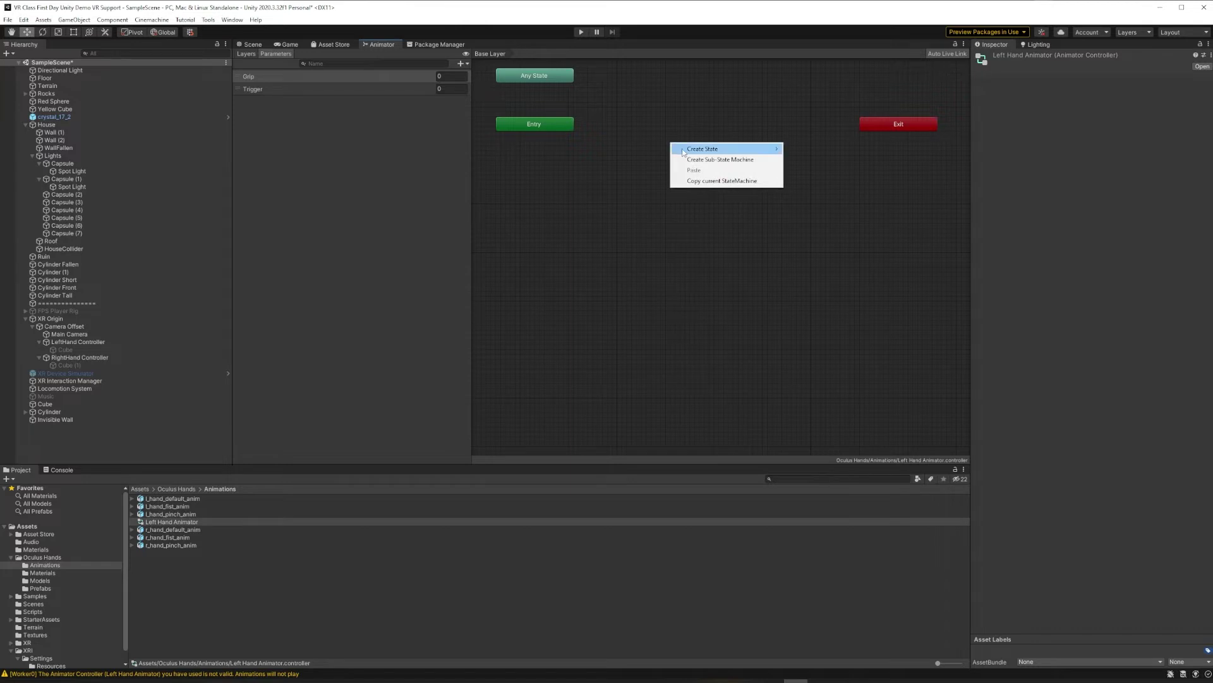
pyautogui.moveTo(685, 152)
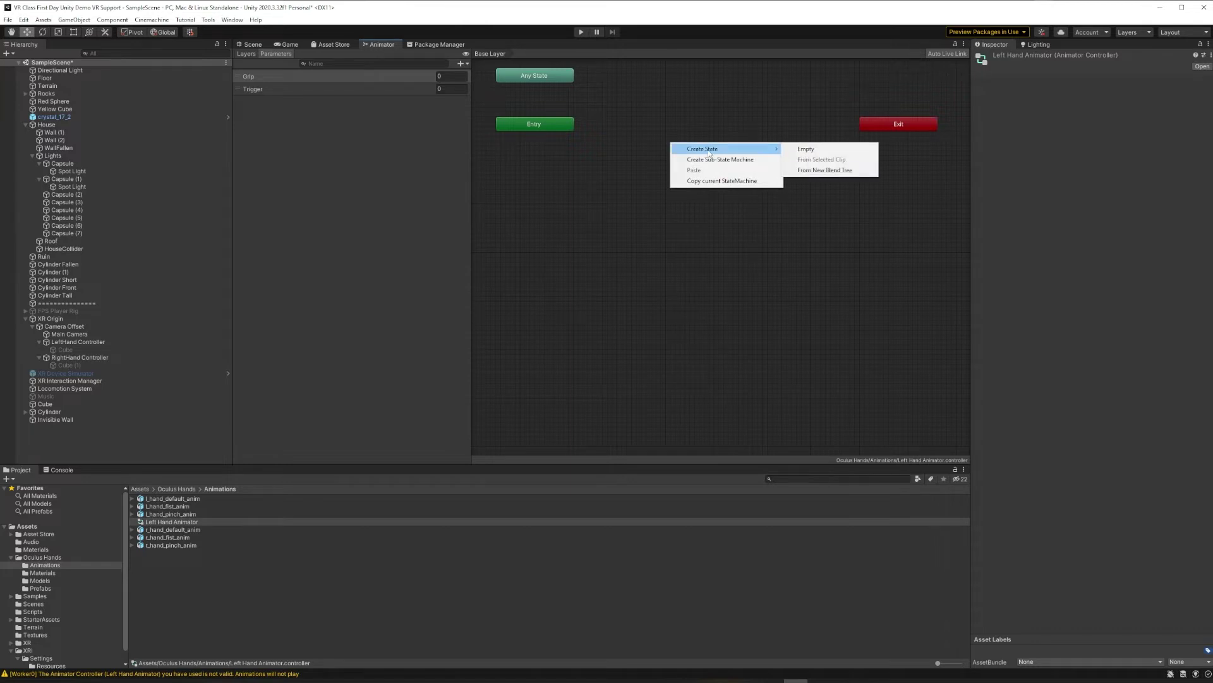
pyautogui.click(821, 171)
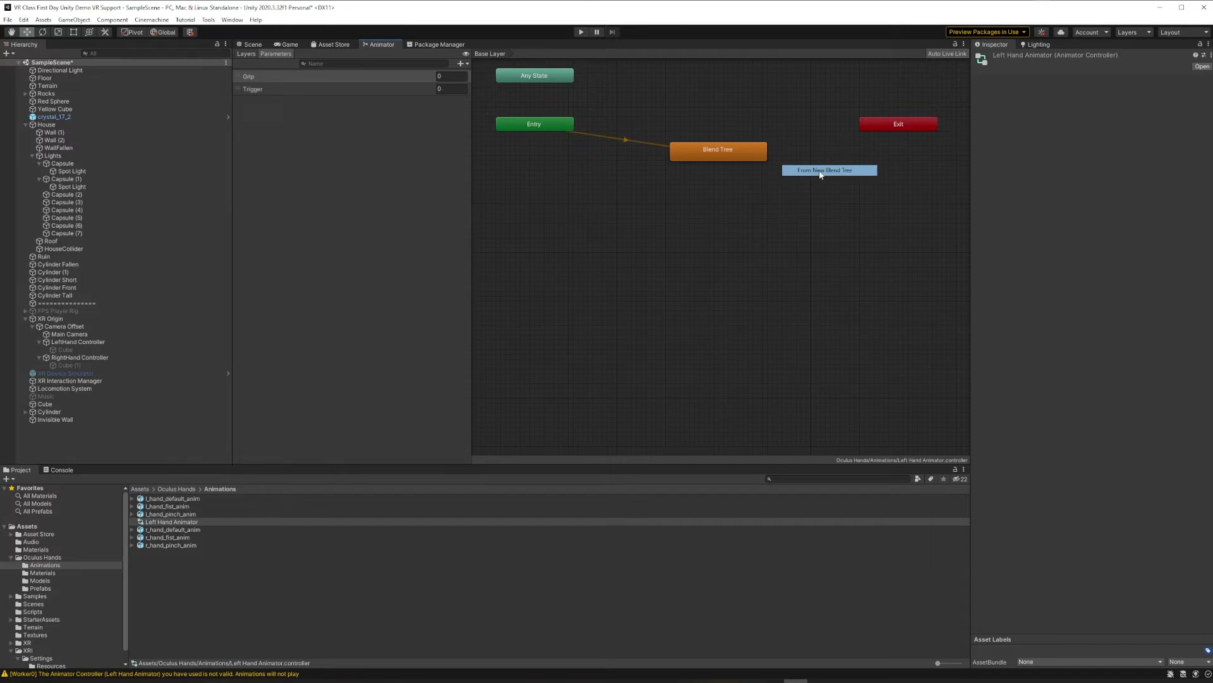
pyautogui.click(721, 151)
pyautogui.doubleClick(721, 151)
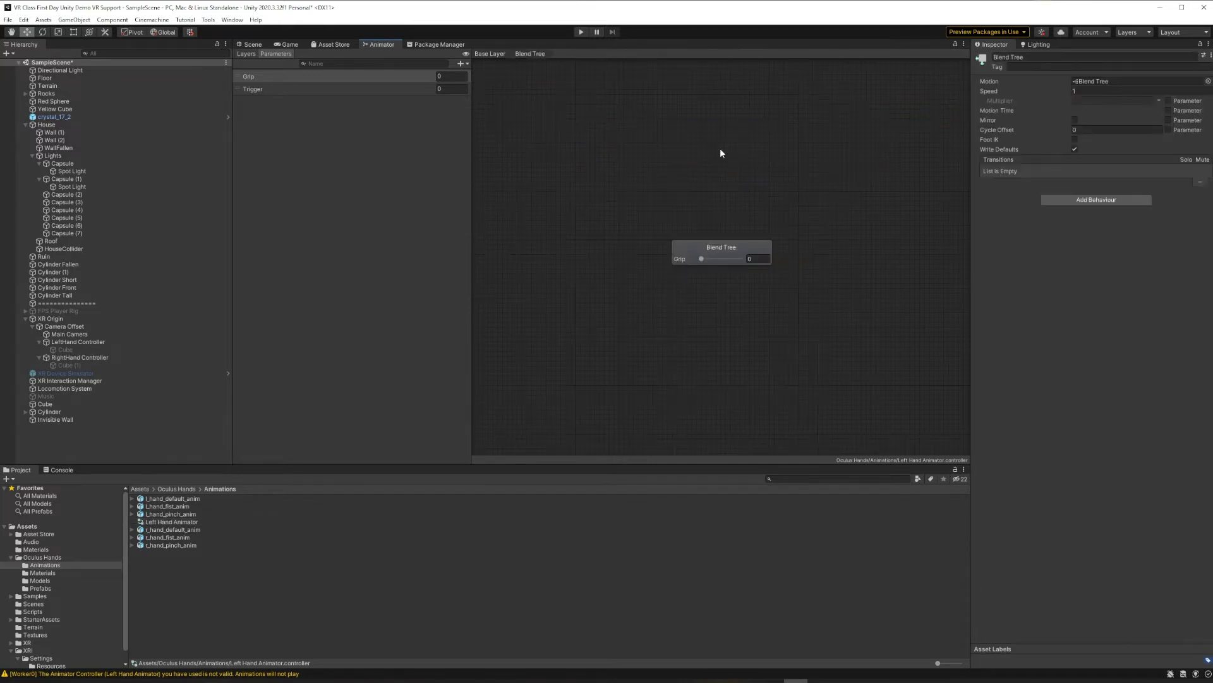
# Set the blend tree to 2D Freeform Cartesian with Grip and Trigger as its parameters.
pyautogui.click(720, 247)
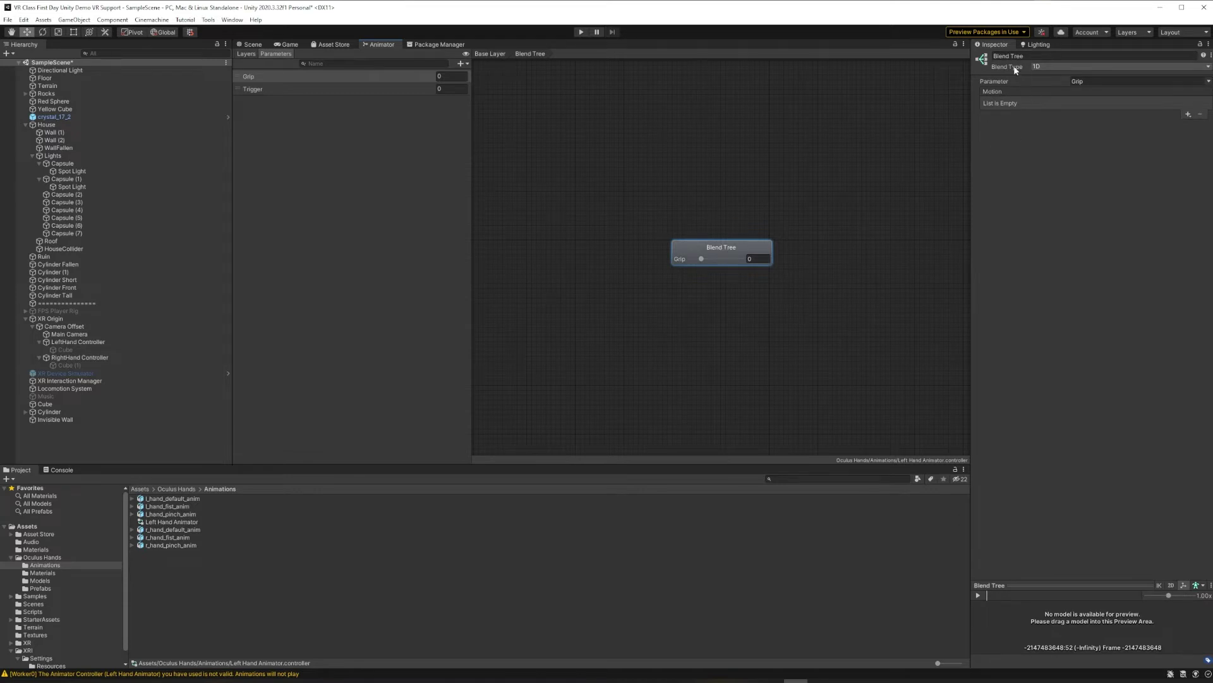
pyautogui.click(1066, 67)
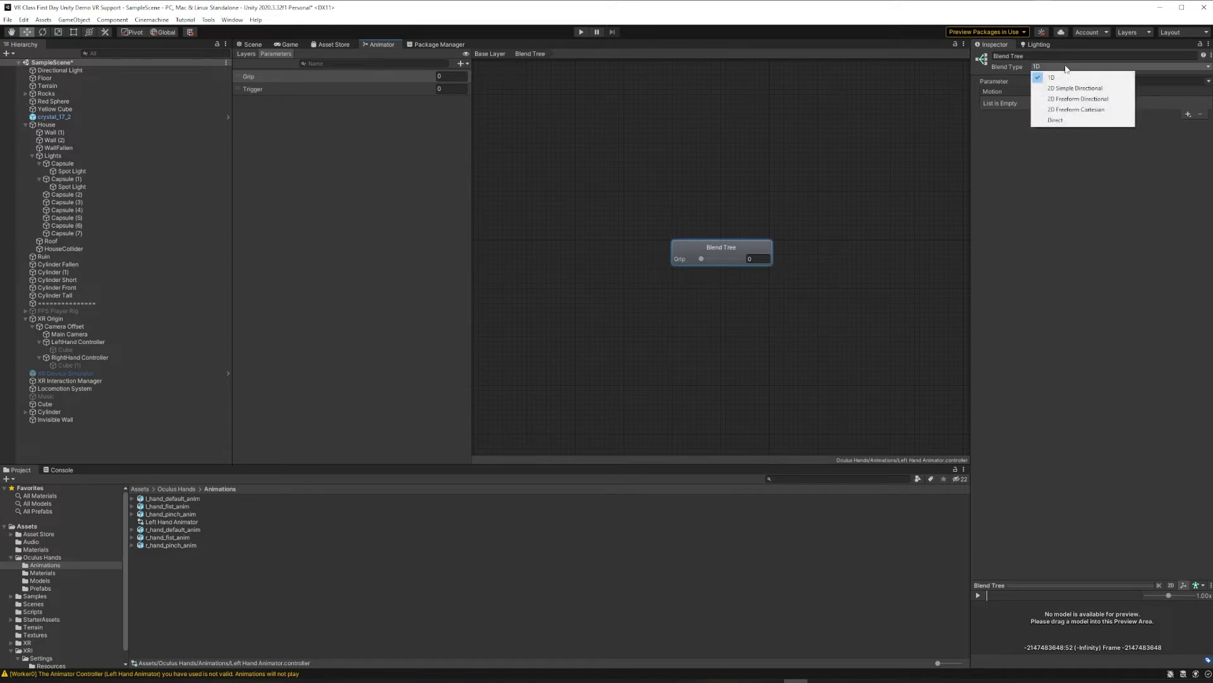
pyautogui.click(1076, 110)
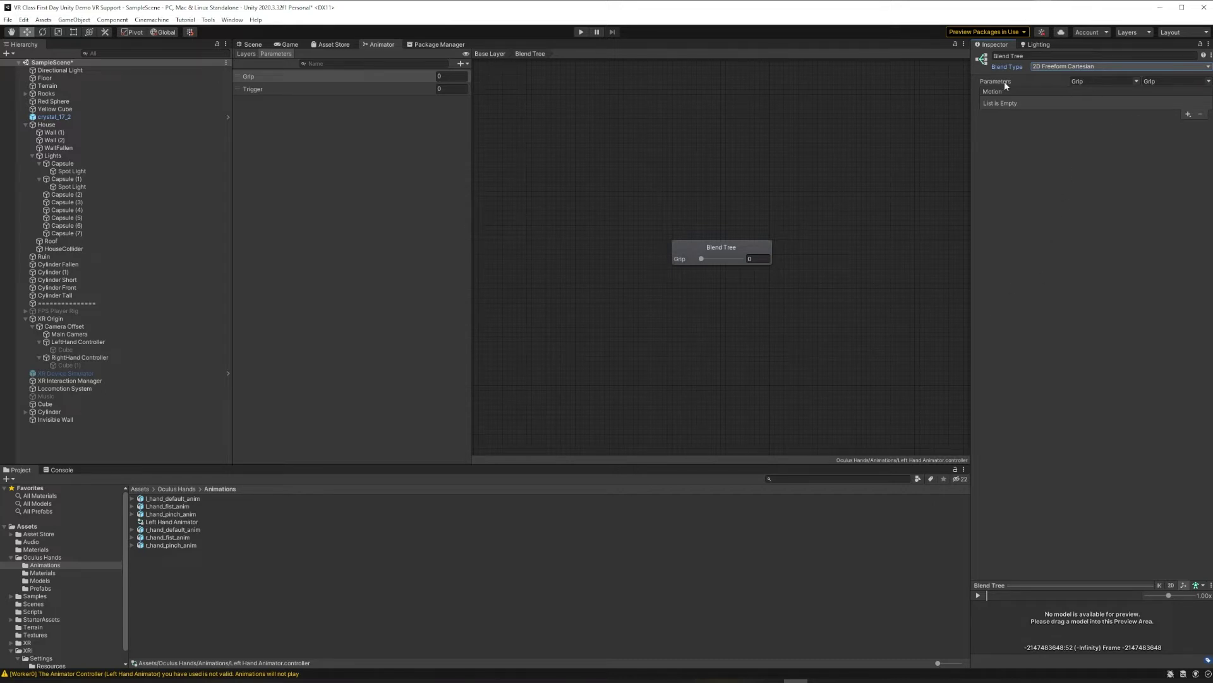
pyautogui.click(1169, 82)
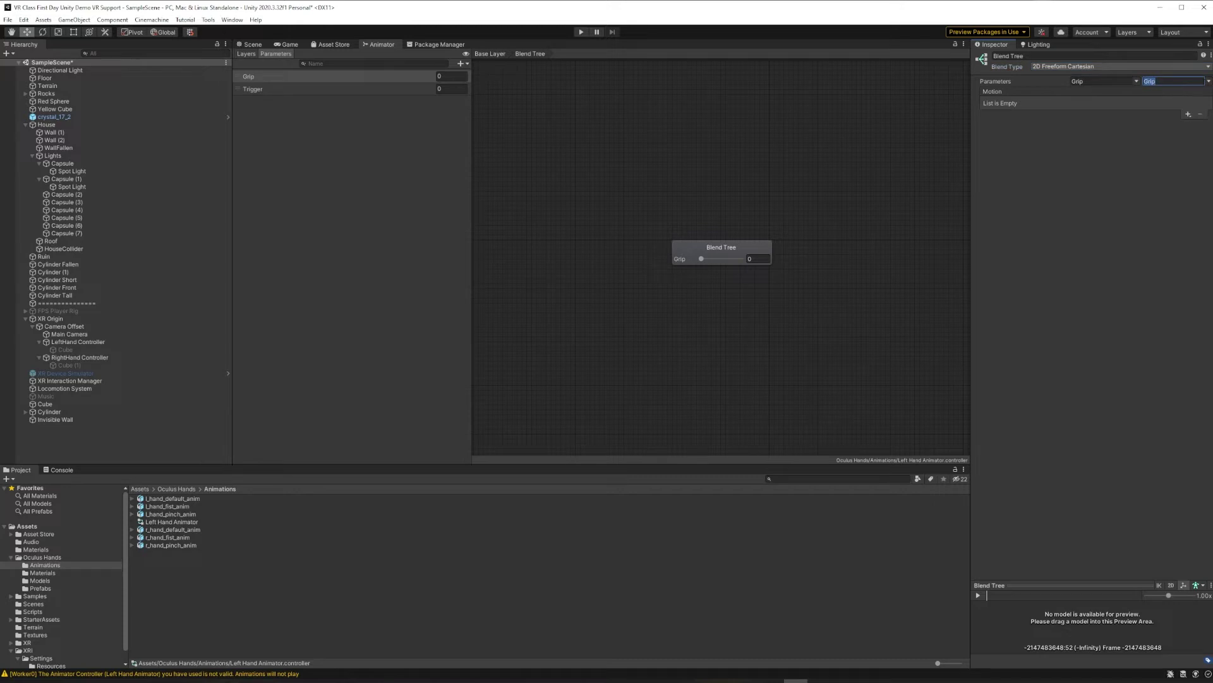
pyautogui.click(1209, 81)
pyautogui.click(1209, 105)
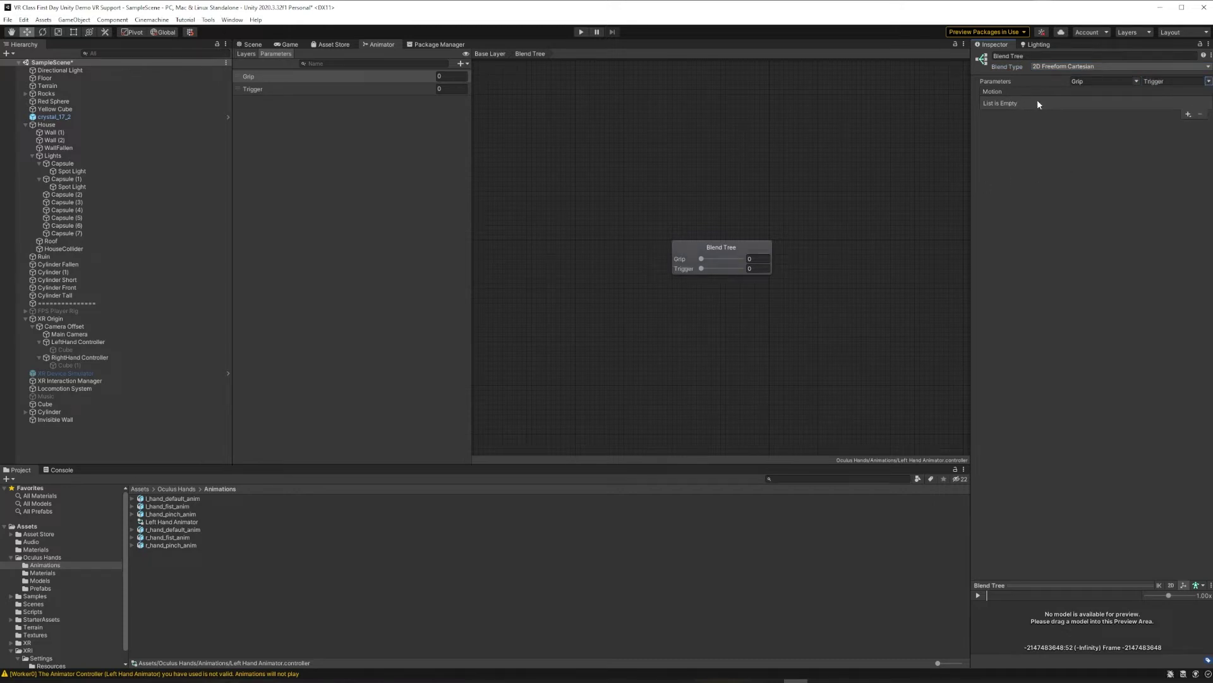
# Add four empty motion fields to the Left Hand Blend Tree.
pyautogui.click(1188, 115)
pyautogui.click(1199, 124)
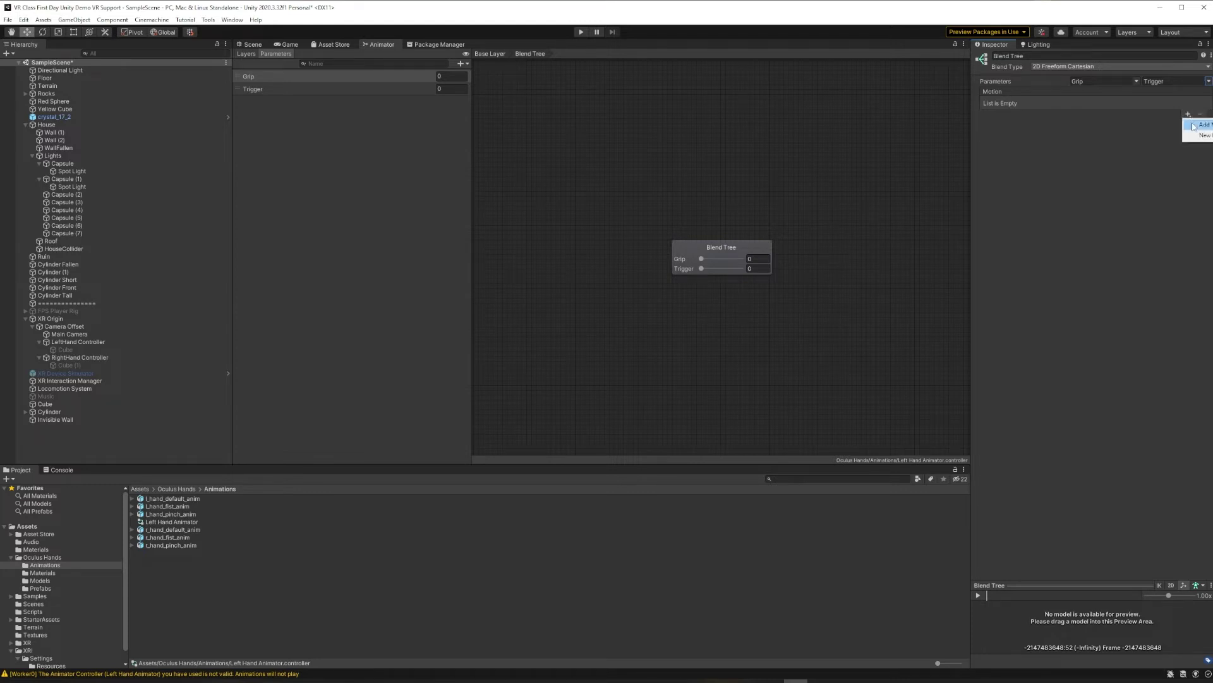
pyautogui.click(1188, 116)
pyautogui.click(1199, 125)
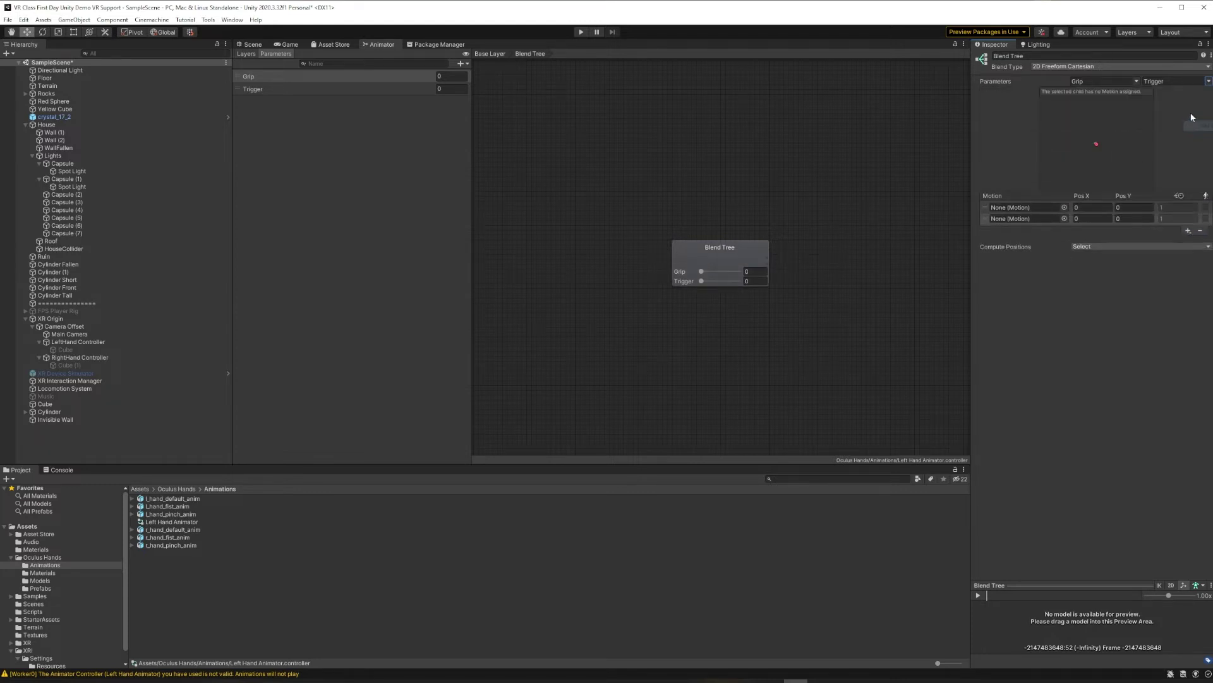
pyautogui.click(1188, 242)
pyautogui.click(1199, 252)
pyautogui.click(1188, 254)
pyautogui.click(1194, 264)
pyautogui.click(1189, 265)
pyautogui.press('Escape')
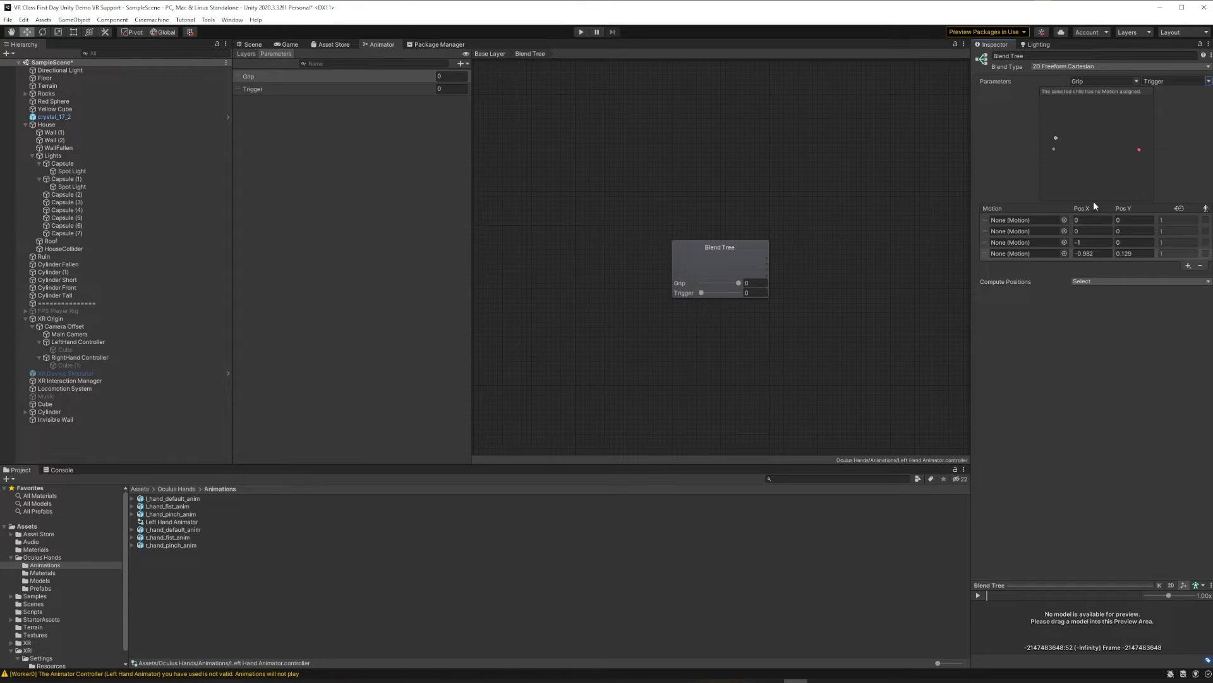
# Position the second, third and fourth motions at (0,1), (1,0) and (1,1).
pyautogui.click(1134, 231)
pyautogui.write('1')
pyautogui.click(1072, 242)
pyautogui.press('BackSpace')
pyautogui.press('BackSpace')
pyautogui.write('1')
pyautogui.press('Tab')
pyautogui.press('Tab')
pyautogui.write('1')
pyautogui.press('Tab')
pyautogui.write('1')
pyautogui.press('Return')
# Assign Take 001 to the first motion and l_hand_pinch_anim to the second.
pyautogui.click(132, 500)
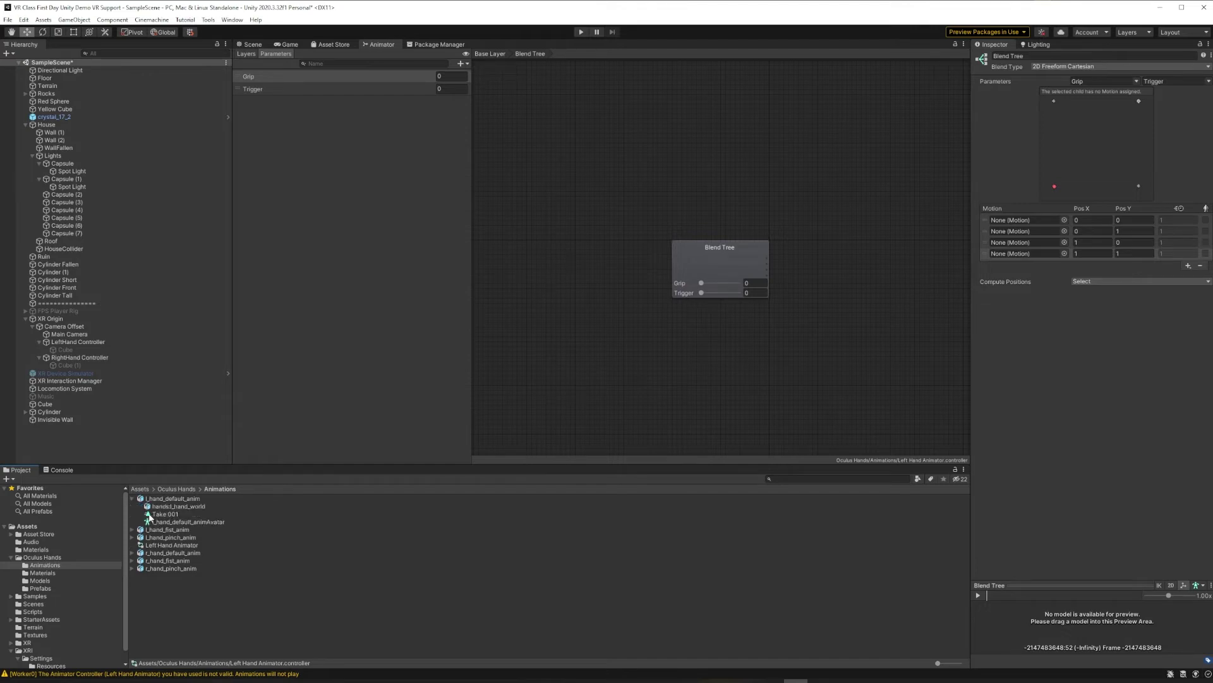
pyautogui.moveTo(150, 518); pyautogui.dragTo(1024, 221)
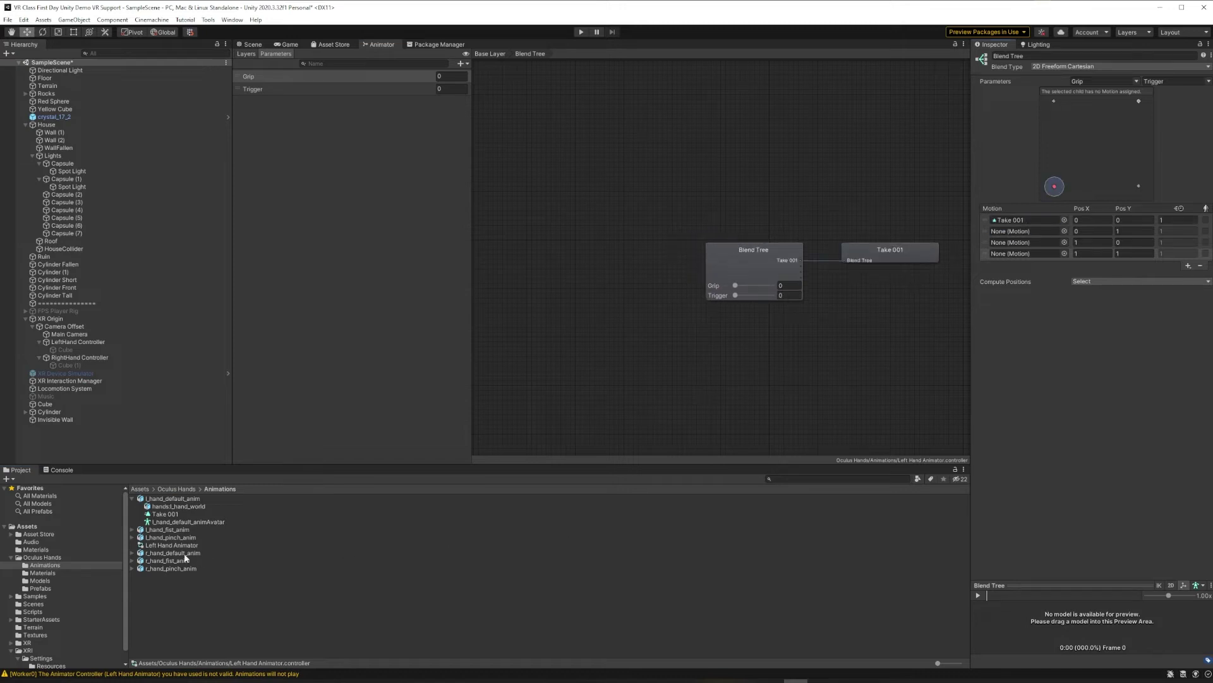
pyautogui.click(132, 538)
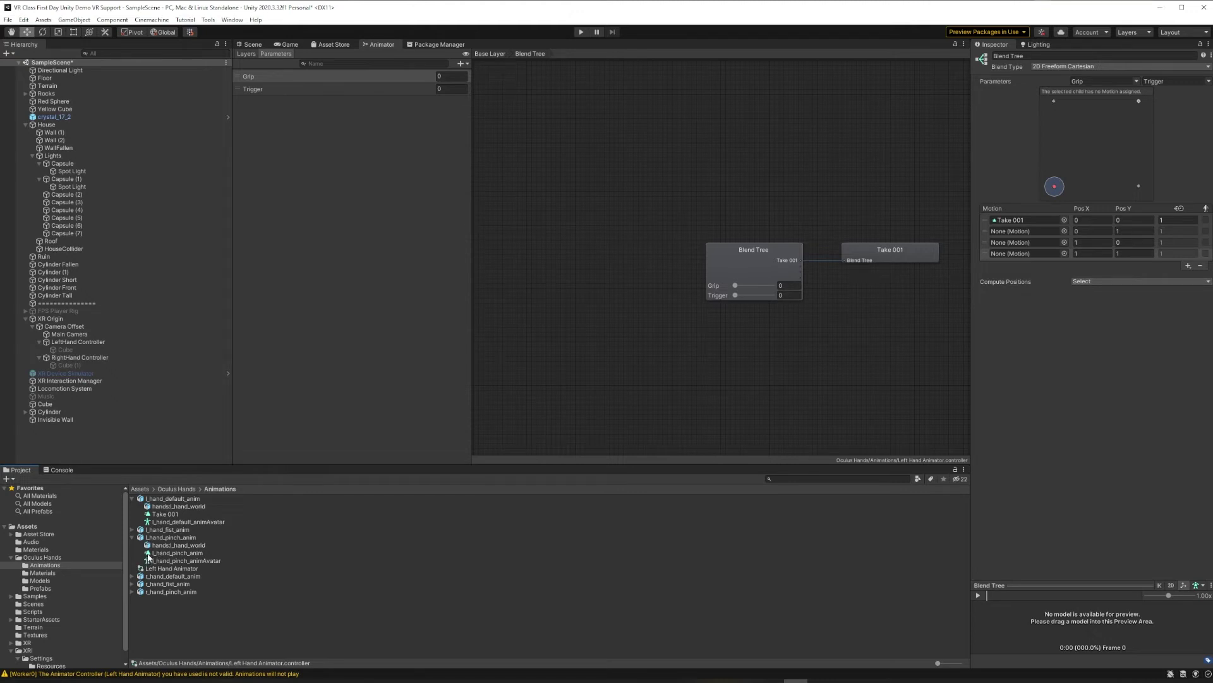
pyautogui.moveTo(147, 555); pyautogui.dragTo(1020, 232)
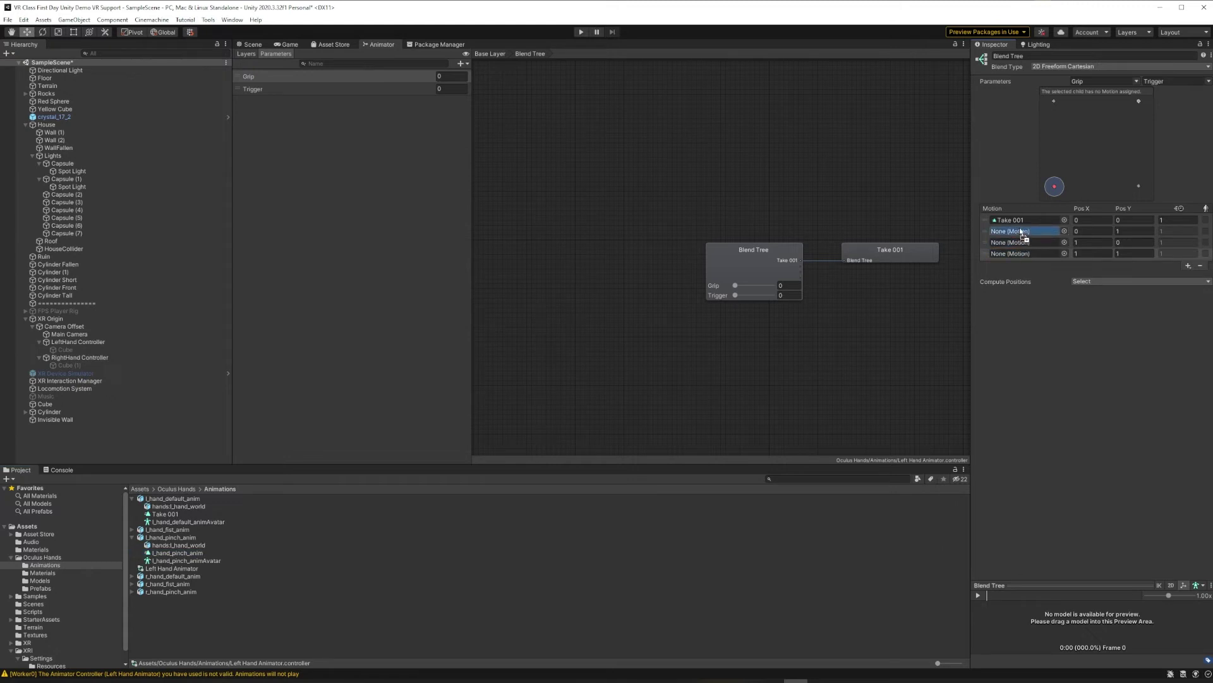
# Assign l_hand_fist to both the (1,0) and (1,1) motions.
pyautogui.click(132, 529)
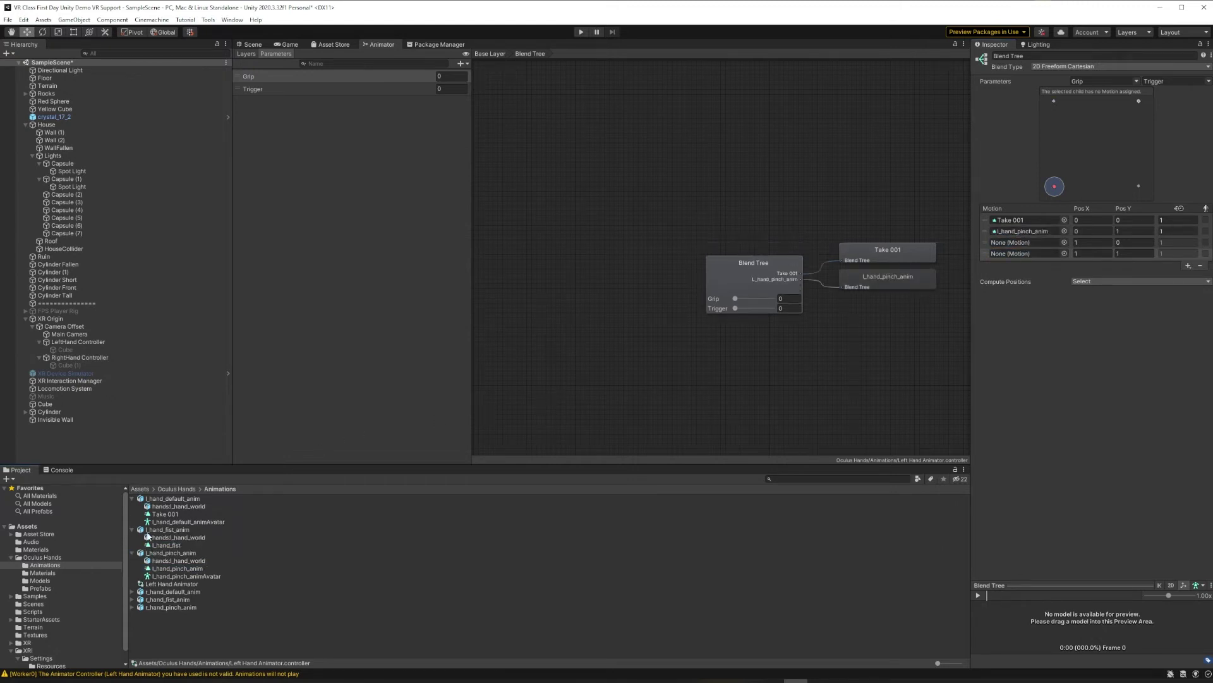
pyautogui.moveTo(149, 548); pyautogui.dragTo(1017, 242)
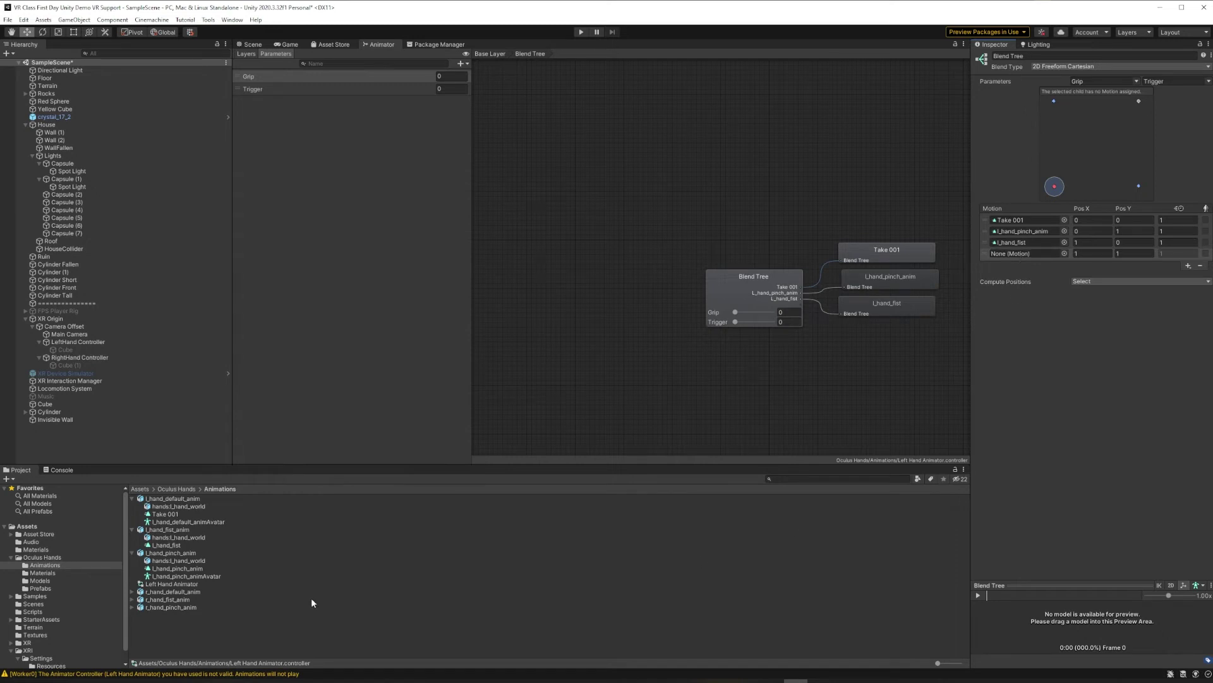
pyautogui.click(174, 545)
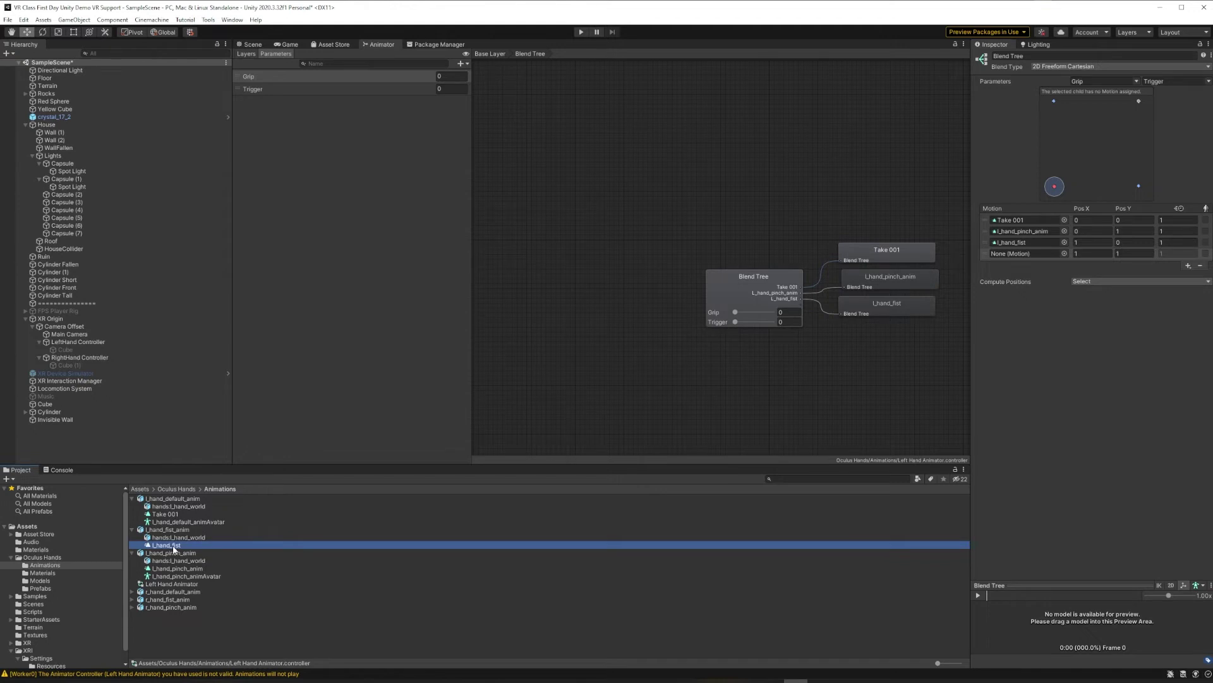
pyautogui.moveTo(174, 547); pyautogui.dragTo(1032, 254)
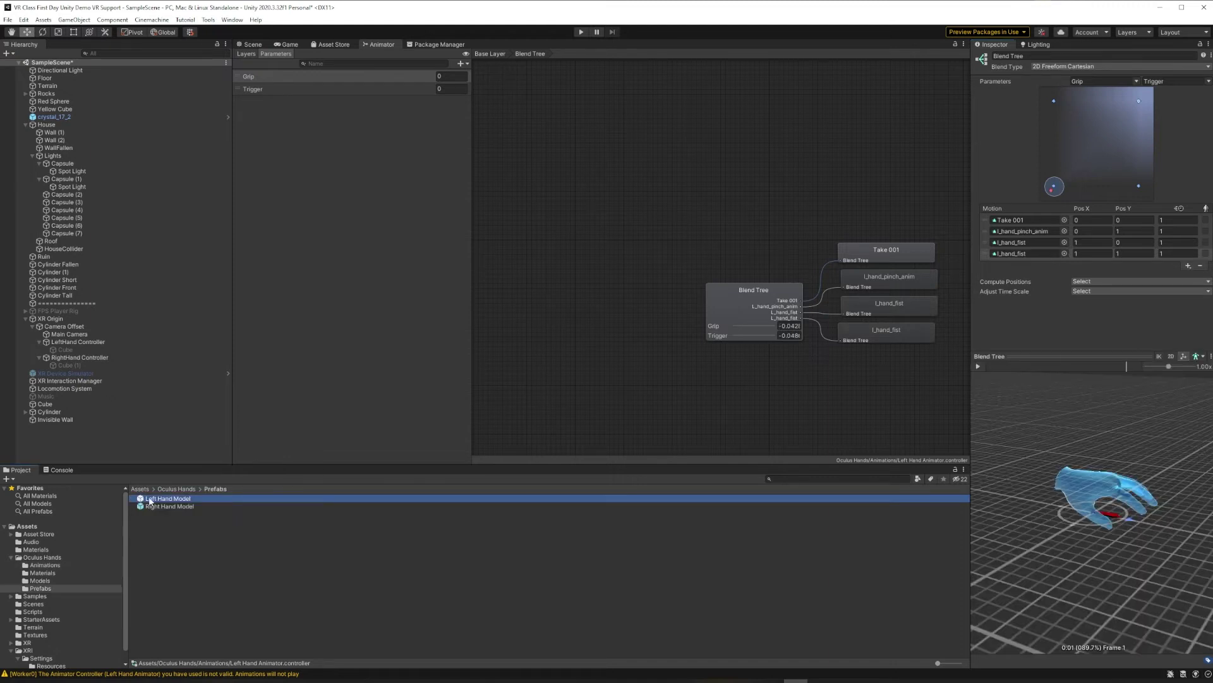
# Load the Left Hand Model into the blend tree preview and move the blend point toward higher Grip and Trigger to check the hand curls.
pyautogui.moveTo(849, 457); pyautogui.dragTo(1023, 455)
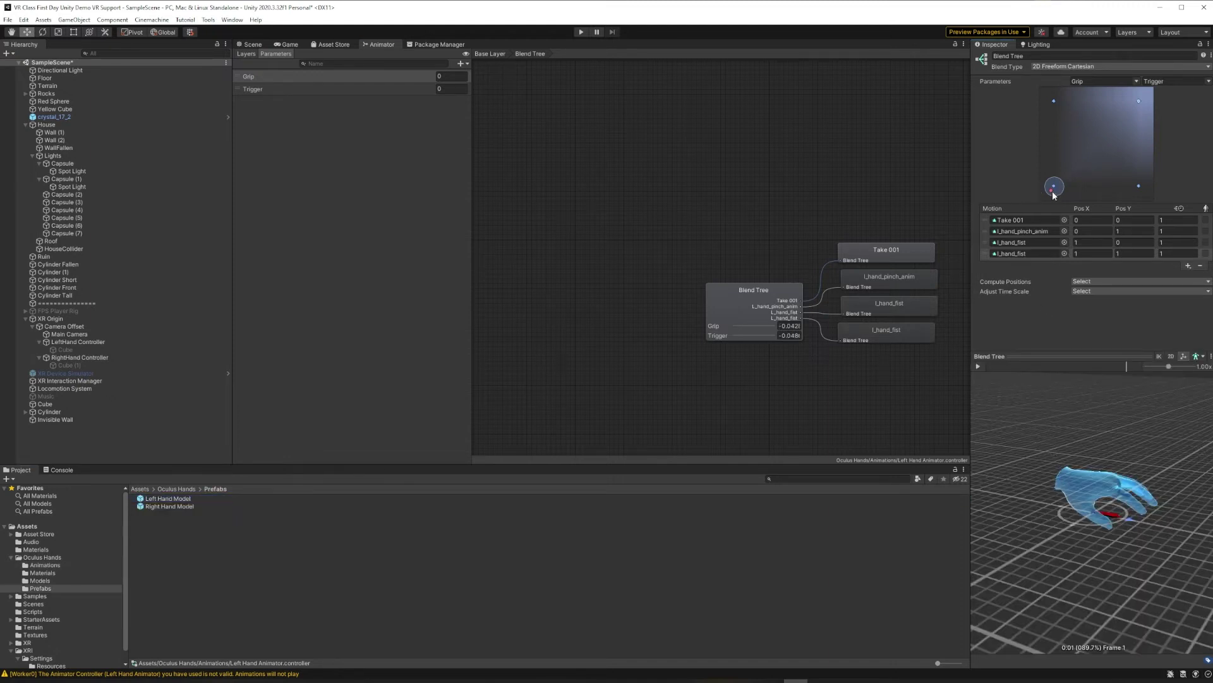
pyautogui.moveTo(1051, 190); pyautogui.dragTo(1110, 192)
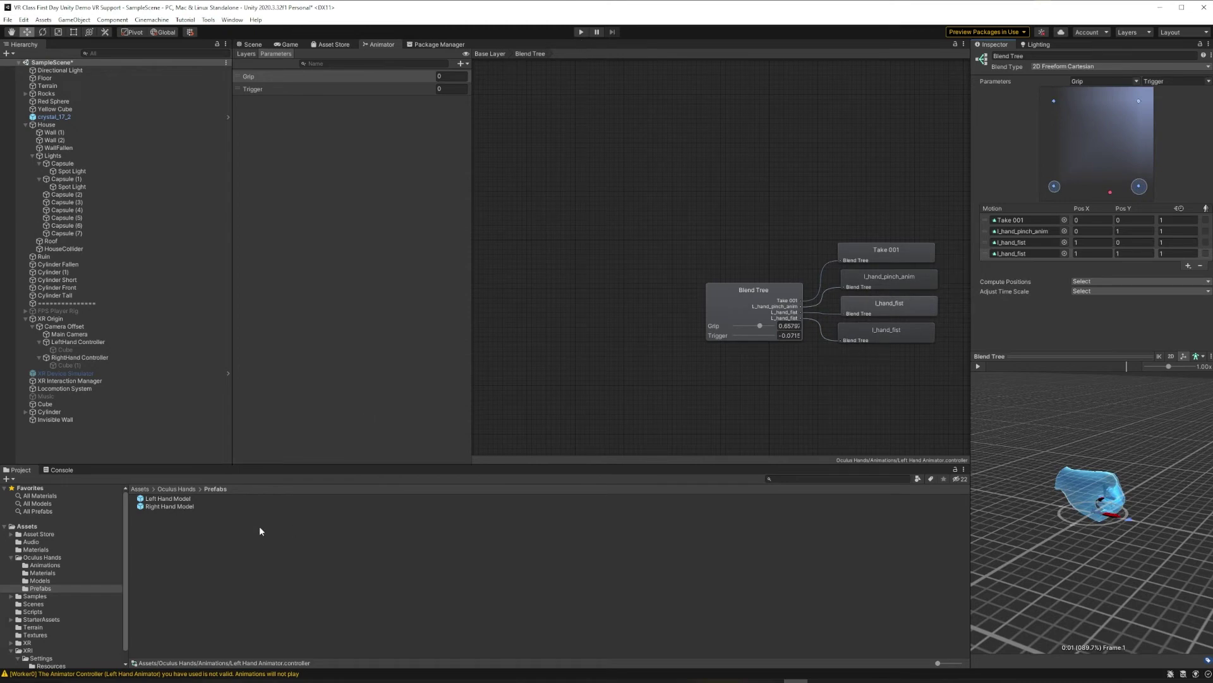
# Duplicate Left Hand Animator with Ctrl+D and rename the copy to Right Hand Animator.
pyautogui.click(45, 565)
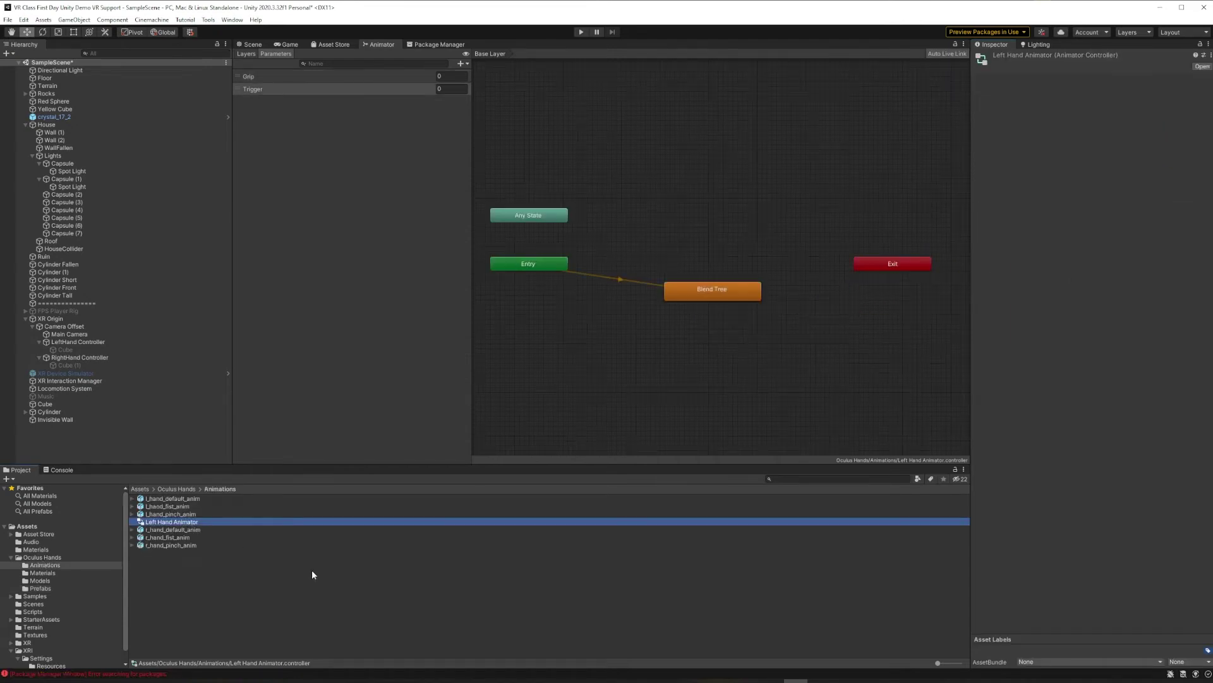
pyautogui.hotkey('ctrl', 'd')
pyautogui.click(174, 522)
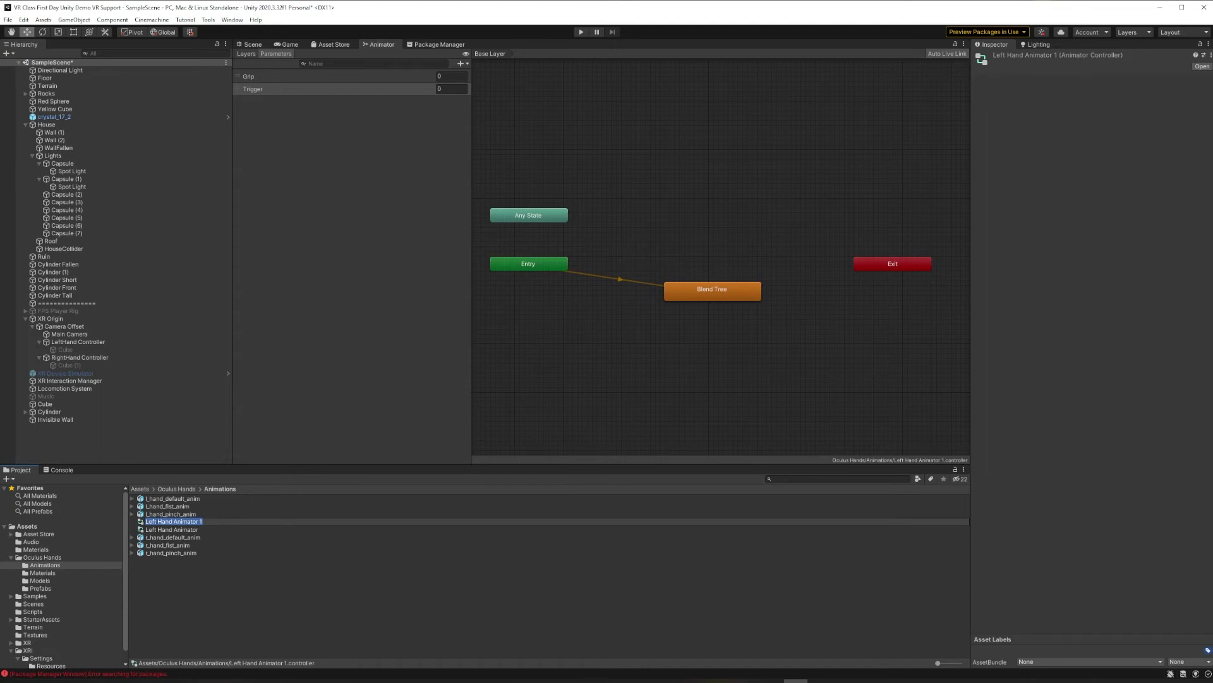
pyautogui.press('Home')
pyautogui.press('Delete')
pyautogui.press('Delete')
pyautogui.press('Delete')
pyautogui.press('Delete')
pyautogui.write('Right')
pyautogui.press('BackSpace')
pyautogui.press('Return')
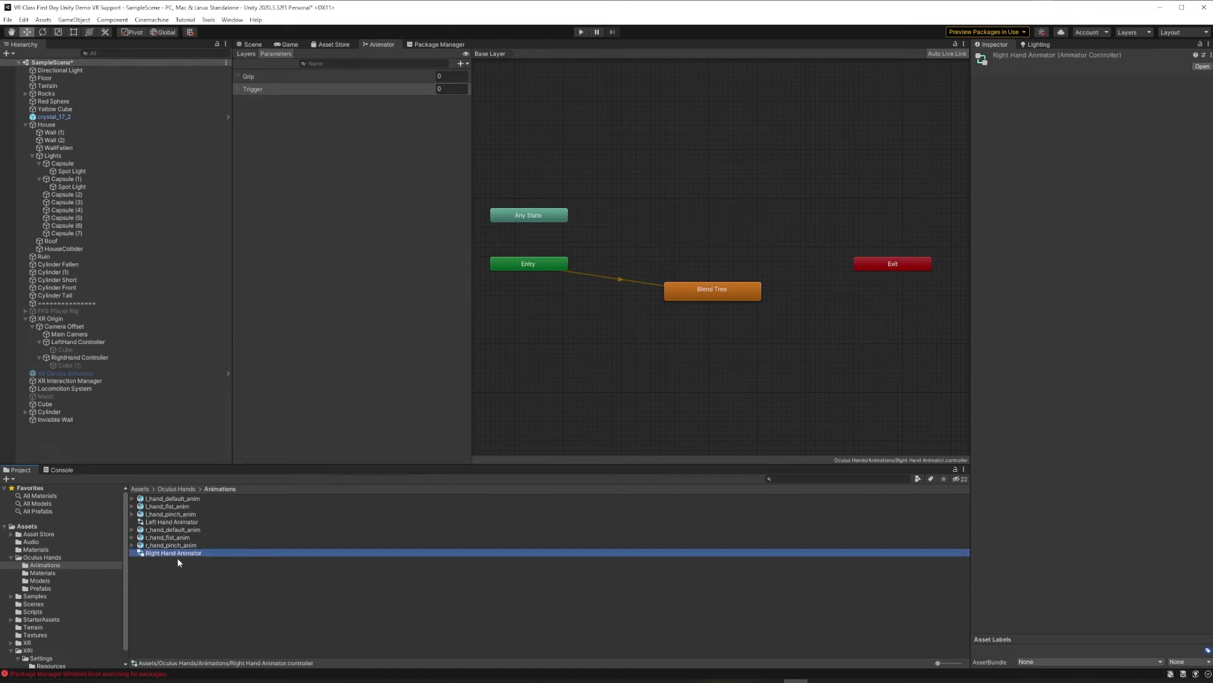
# Open the Right Hand Animator's blend tree and replace the first motion with the right hand's Take 001.
pyautogui.click(719, 296)
pyautogui.doubleClick(719, 290)
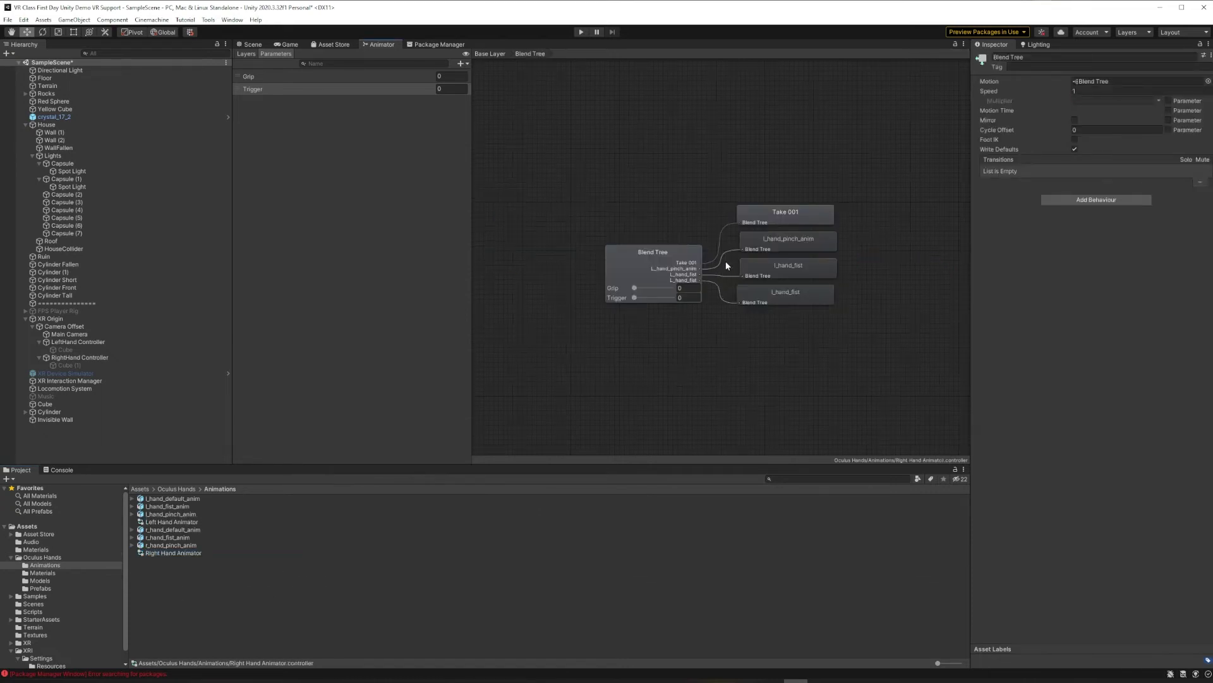
pyautogui.click(657, 254)
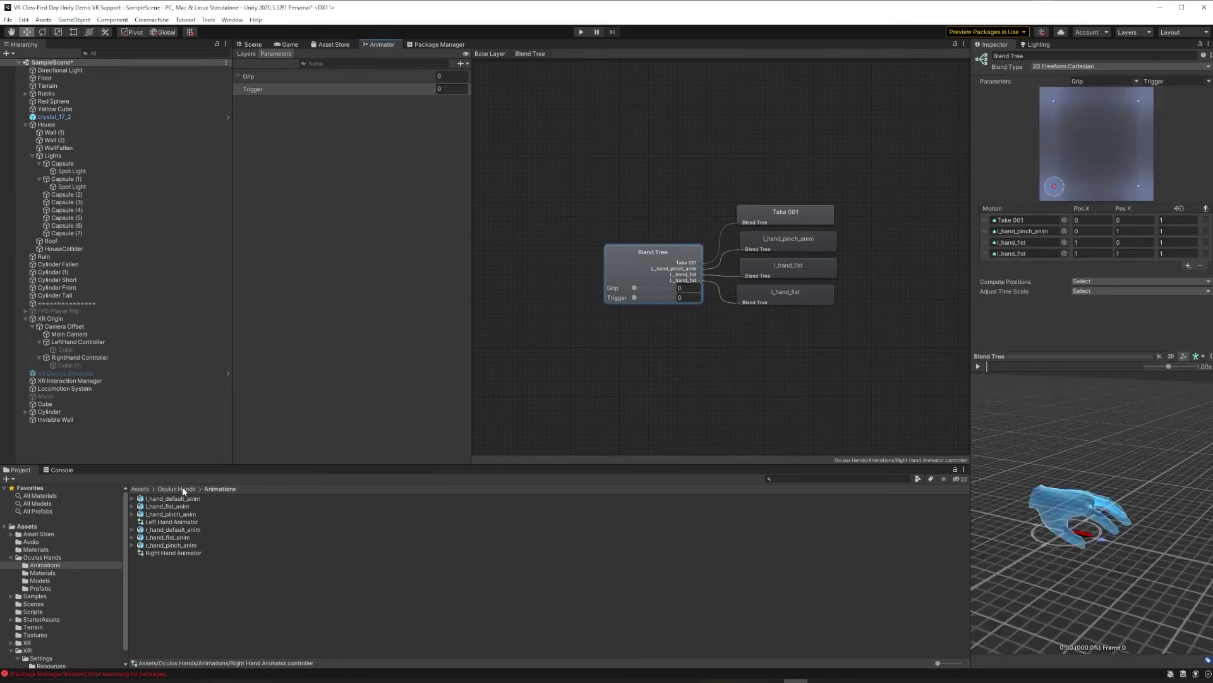
pyautogui.click(132, 529)
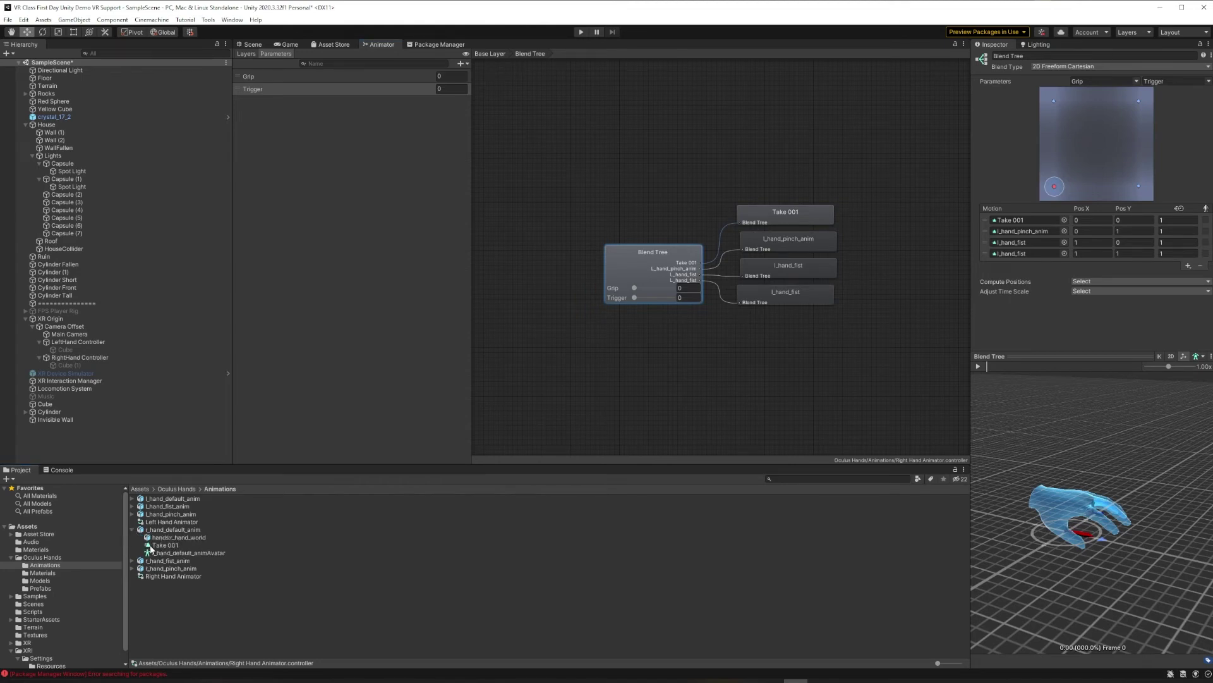
pyautogui.moveTo(152, 546); pyautogui.dragTo(1024, 221)
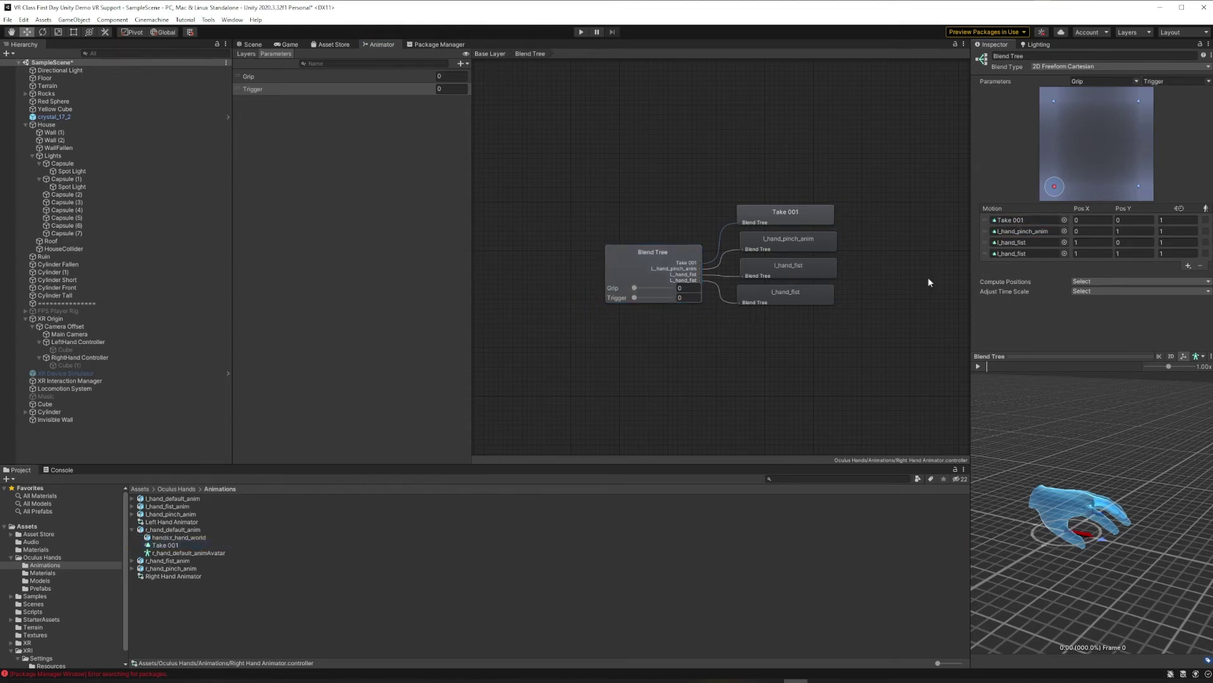
# Replace the third and fourth motions with r_hand_fist and the second with r_hand_pinch_anim.
pyautogui.click(132, 561)
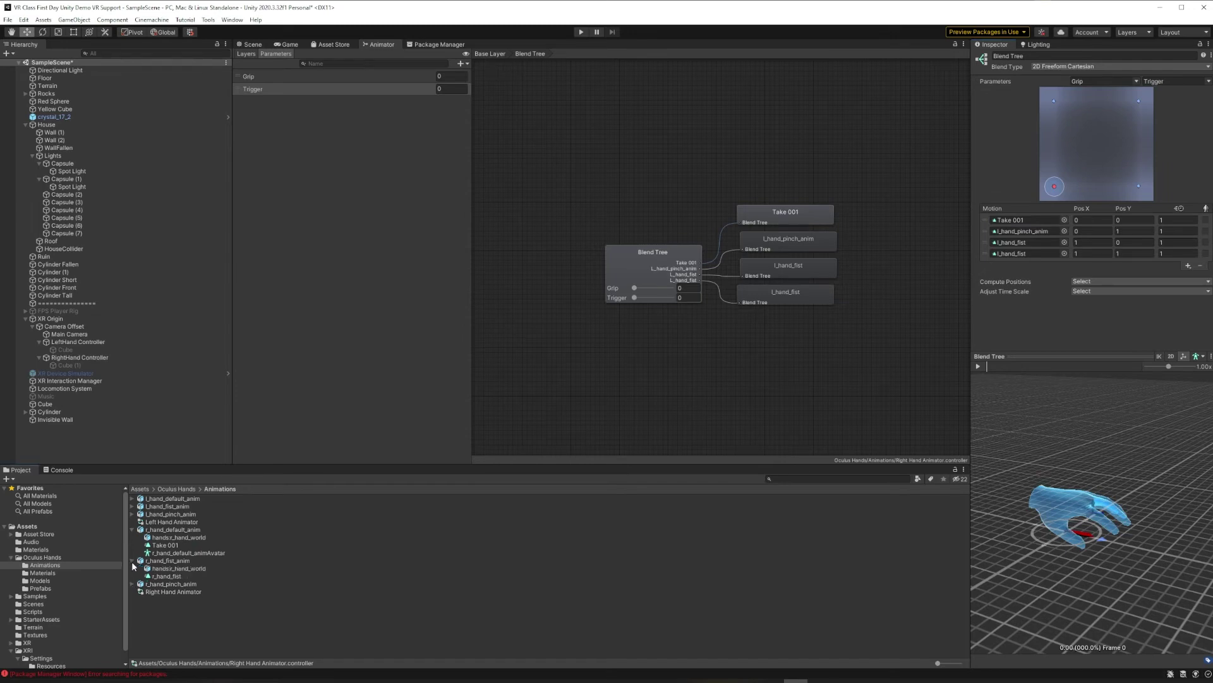
pyautogui.moveTo(161, 576); pyautogui.dragTo(1026, 245)
pyautogui.moveTo(157, 576); pyautogui.dragTo(1036, 258)
pyautogui.click(132, 583)
pyautogui.click(163, 598)
pyautogui.moveTo(162, 599); pyautogui.dragTo(1029, 233)
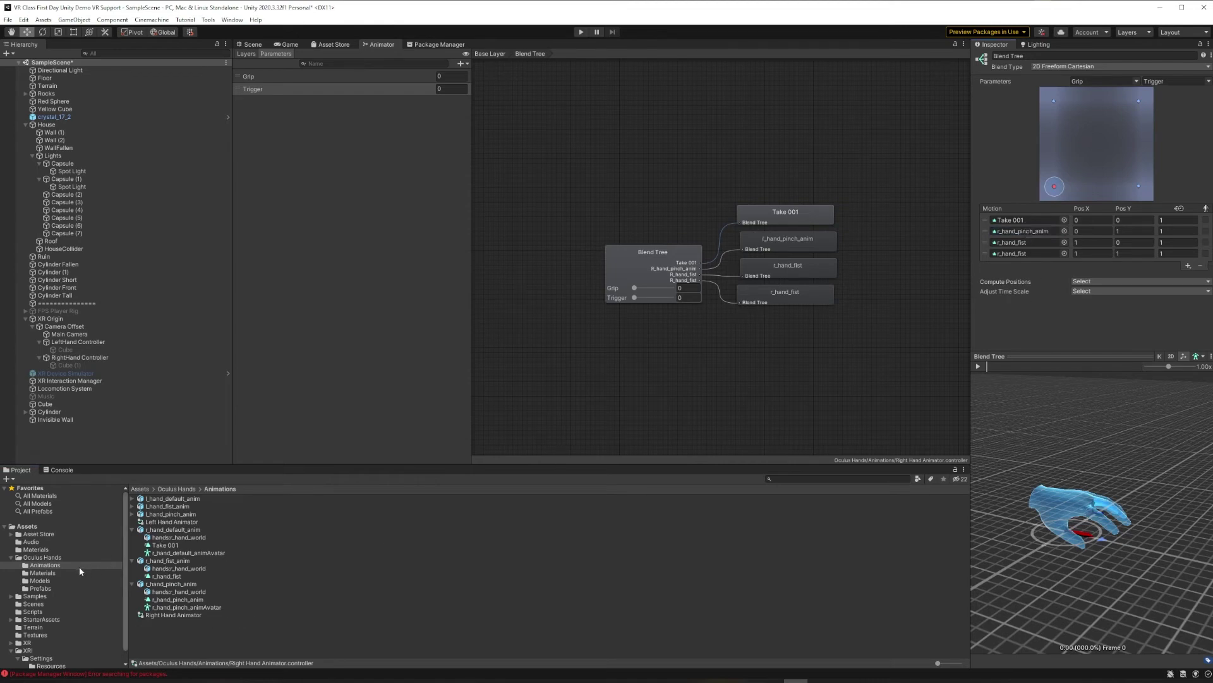
# Set the Right Hand Model prefab's Animator Controller to Right Hand Animator.
pyautogui.click(40, 588)
pyautogui.click(165, 506)
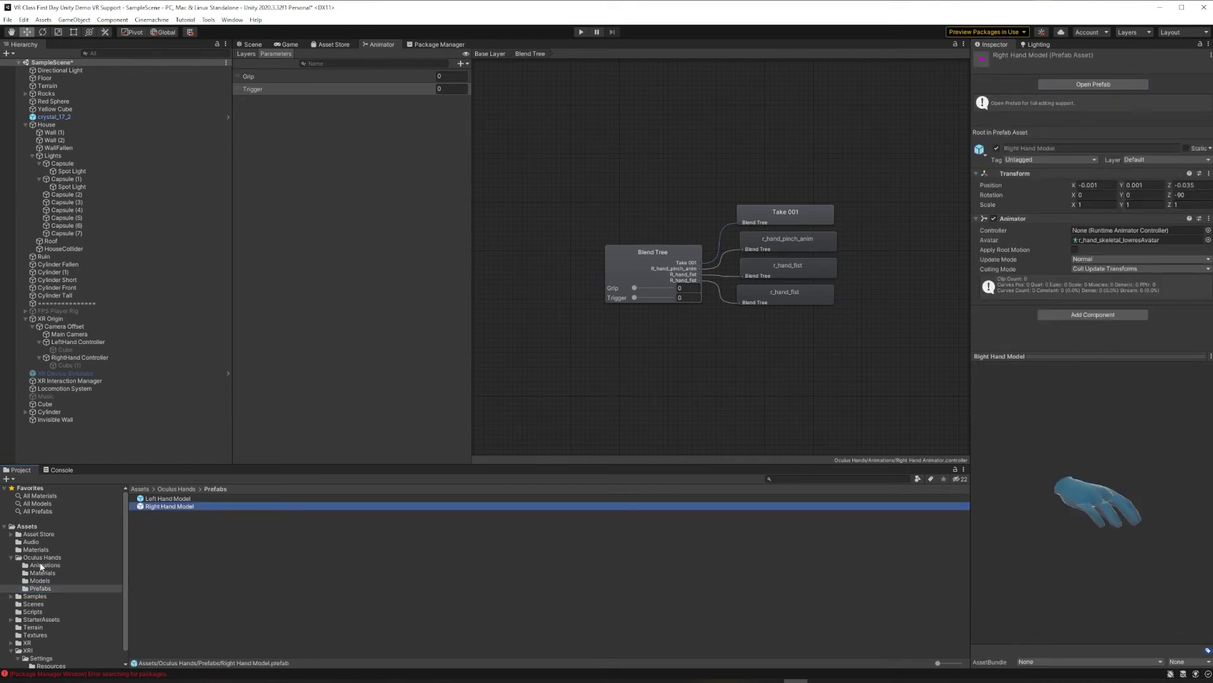
pyautogui.click(41, 565)
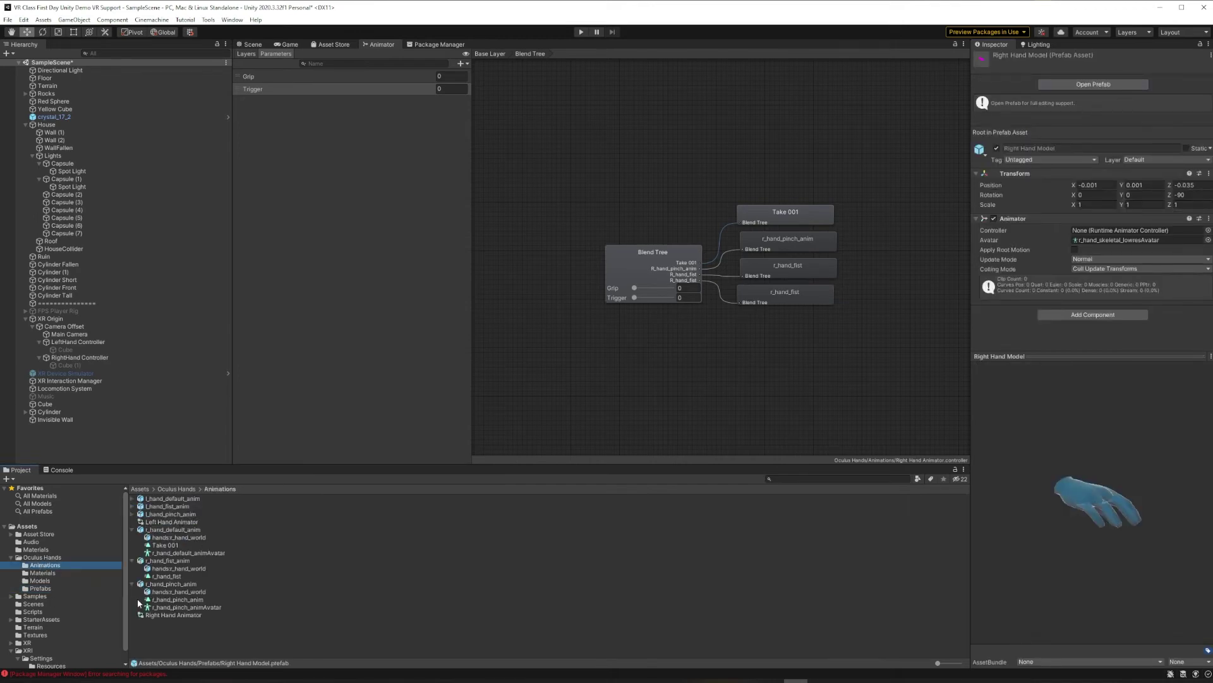
pyautogui.moveTo(142, 613); pyautogui.dragTo(1098, 231)
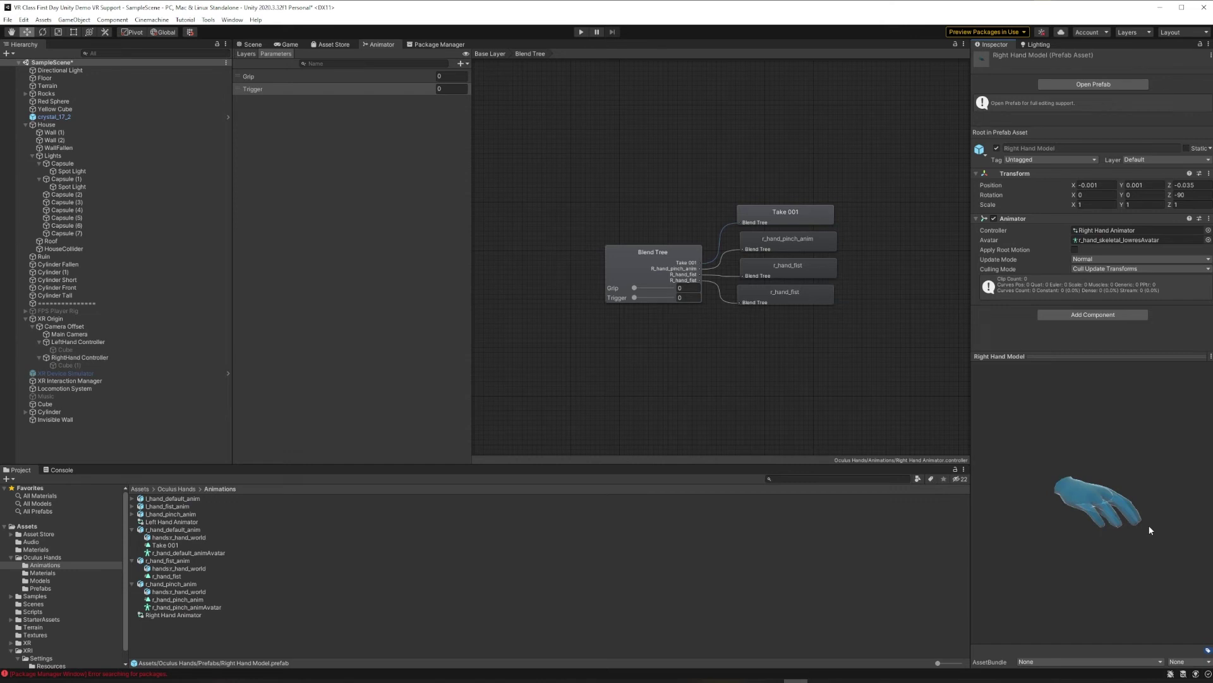
# Select the Left Hand Model prefab, then switch to File Explorer's Scripts folder.
pyautogui.click(40, 589)
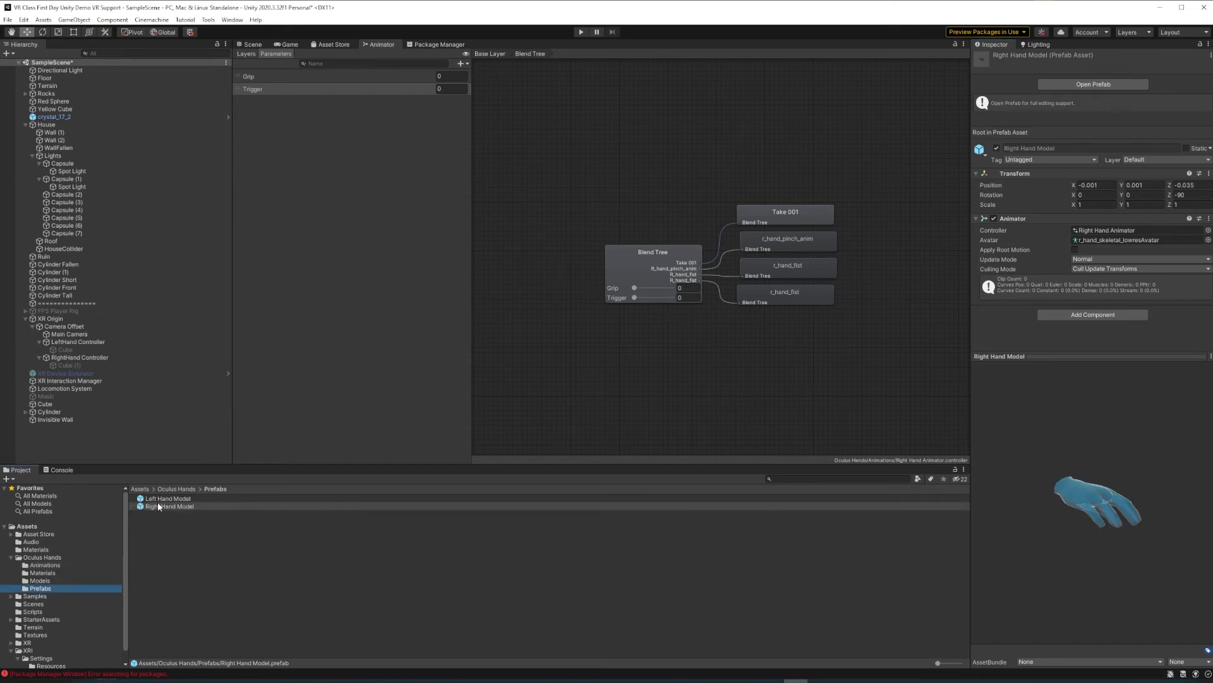
pyautogui.click(158, 504)
pyautogui.press('Up')
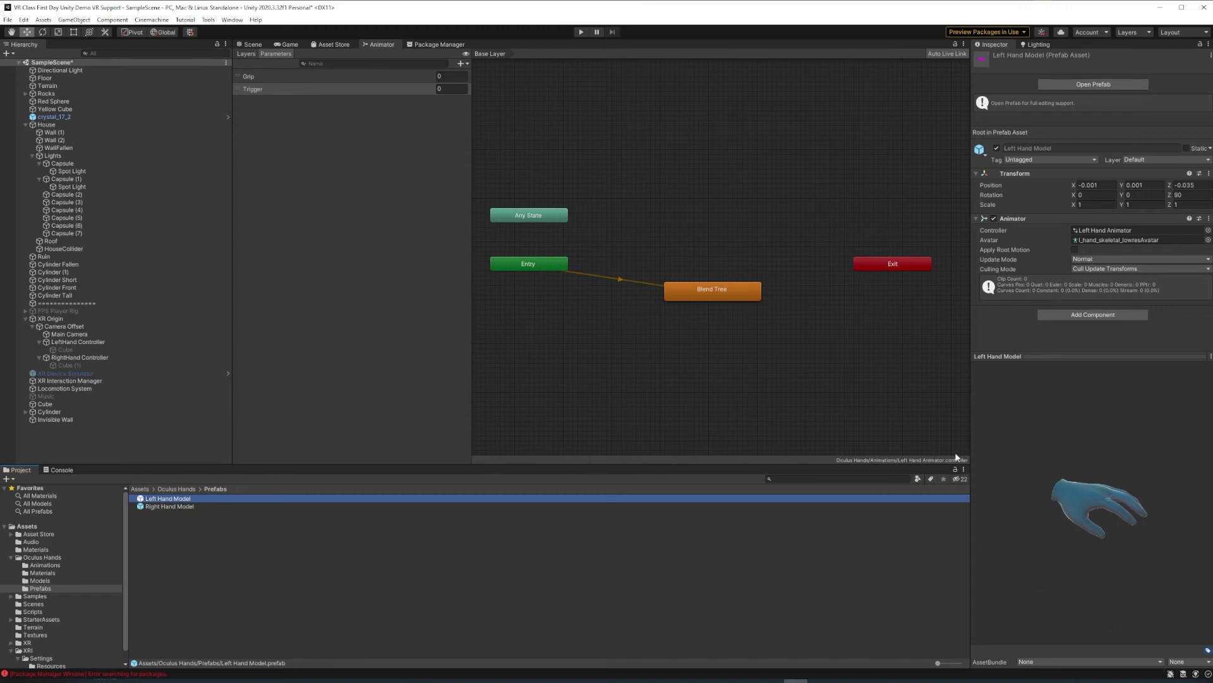
pyautogui.hotkey('alt', 'Tab')
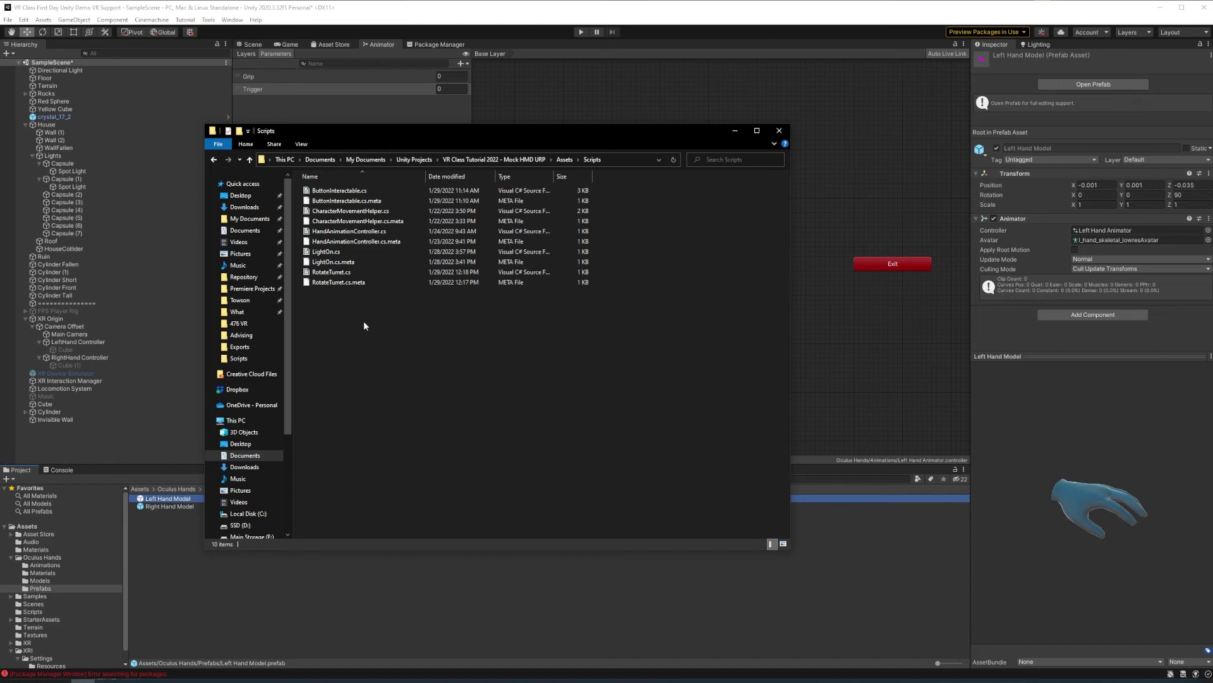
# Drag HandAnimationController.cs from Explorer into Unity's Scripts folder and return to the editor.
pyautogui.click(309, 232)
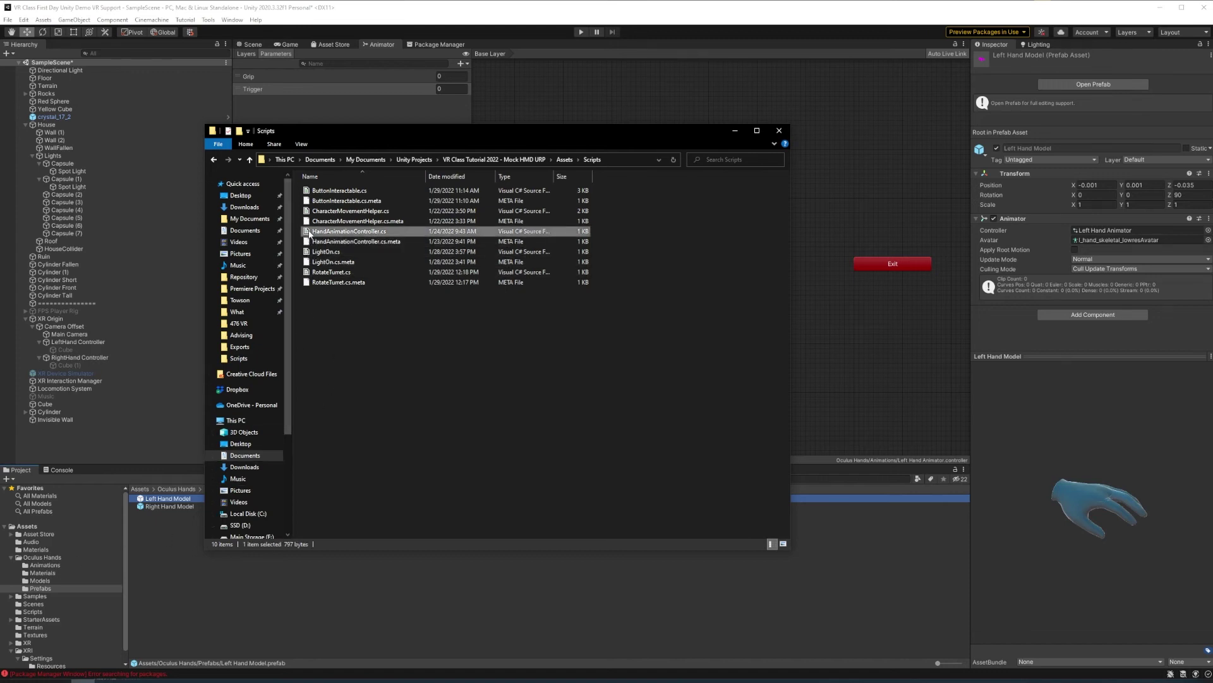
pyautogui.moveTo(309, 232); pyautogui.dragTo(35, 611)
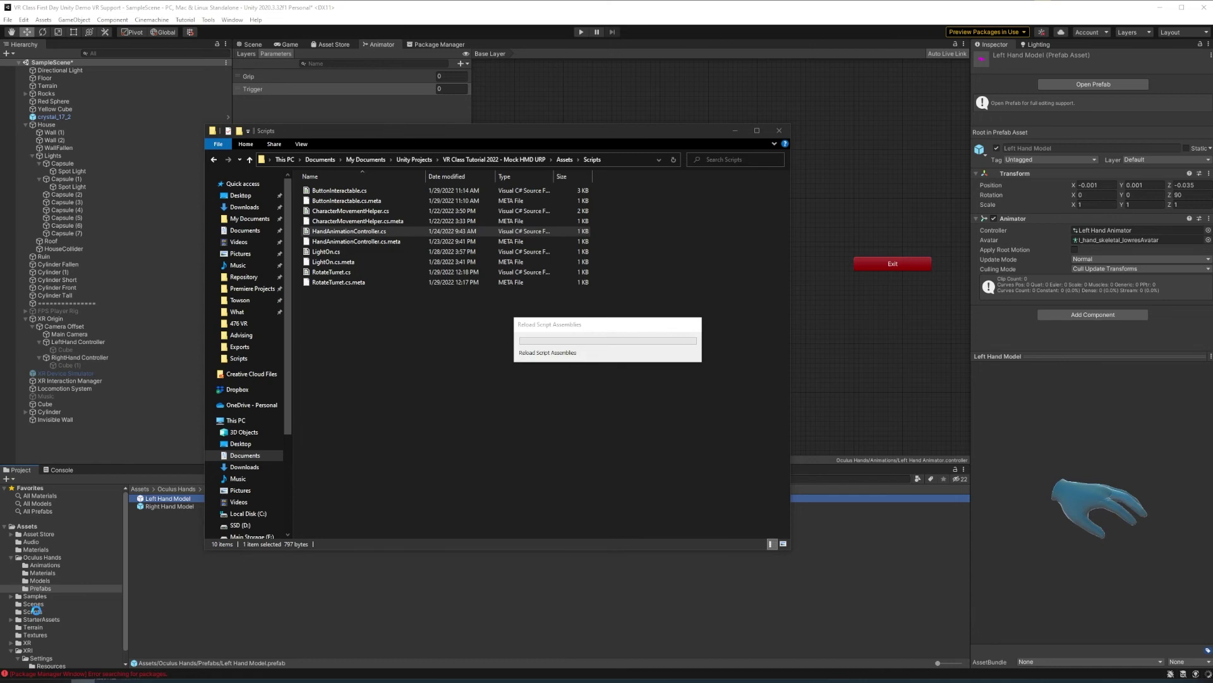
pyautogui.click(34, 611)
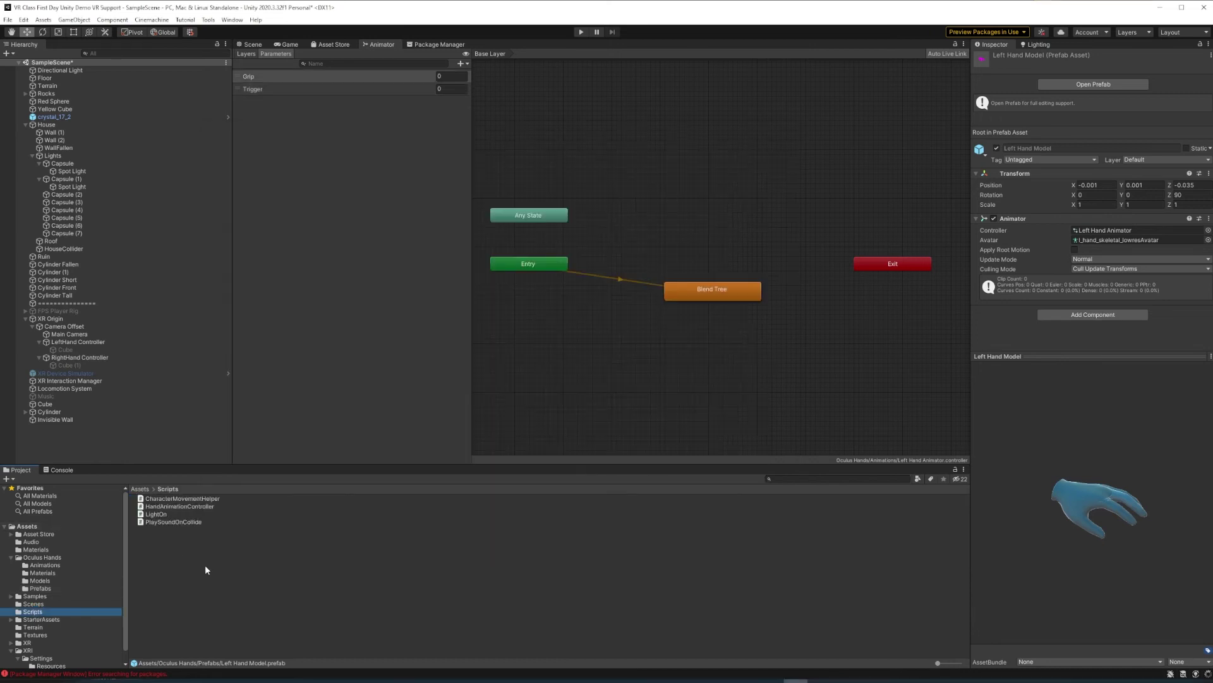
pyautogui.doubleClick(188, 506)
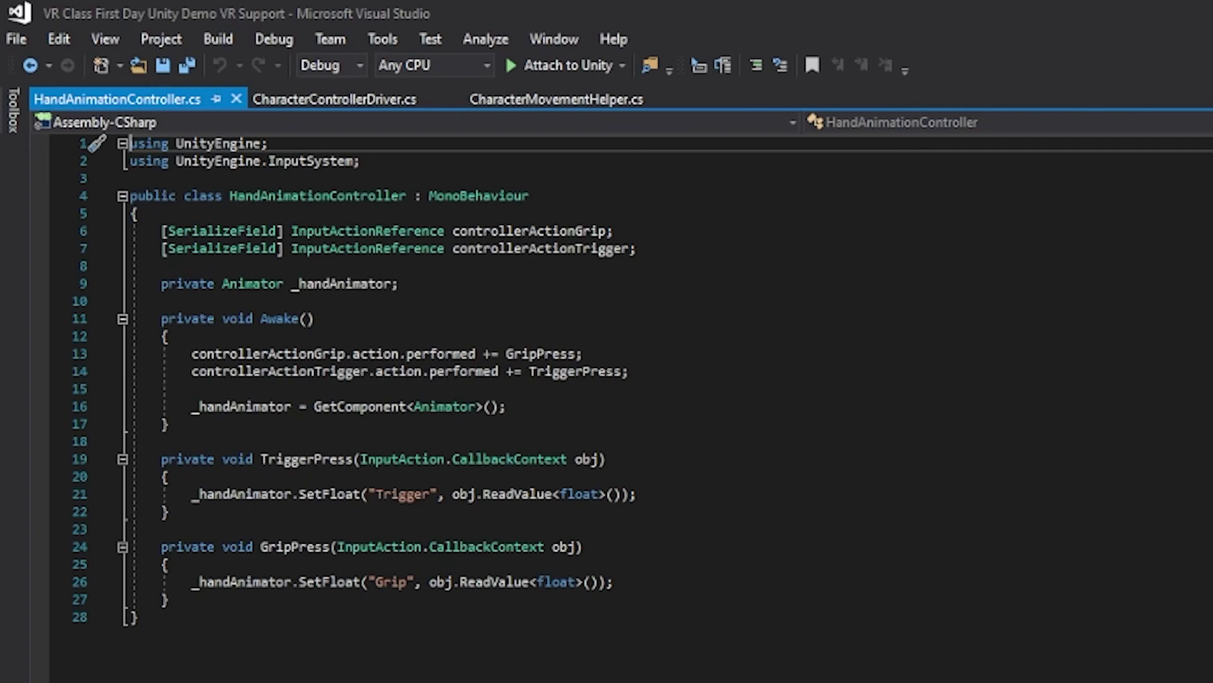
pyautogui.hotkey('alt', 'Tab')
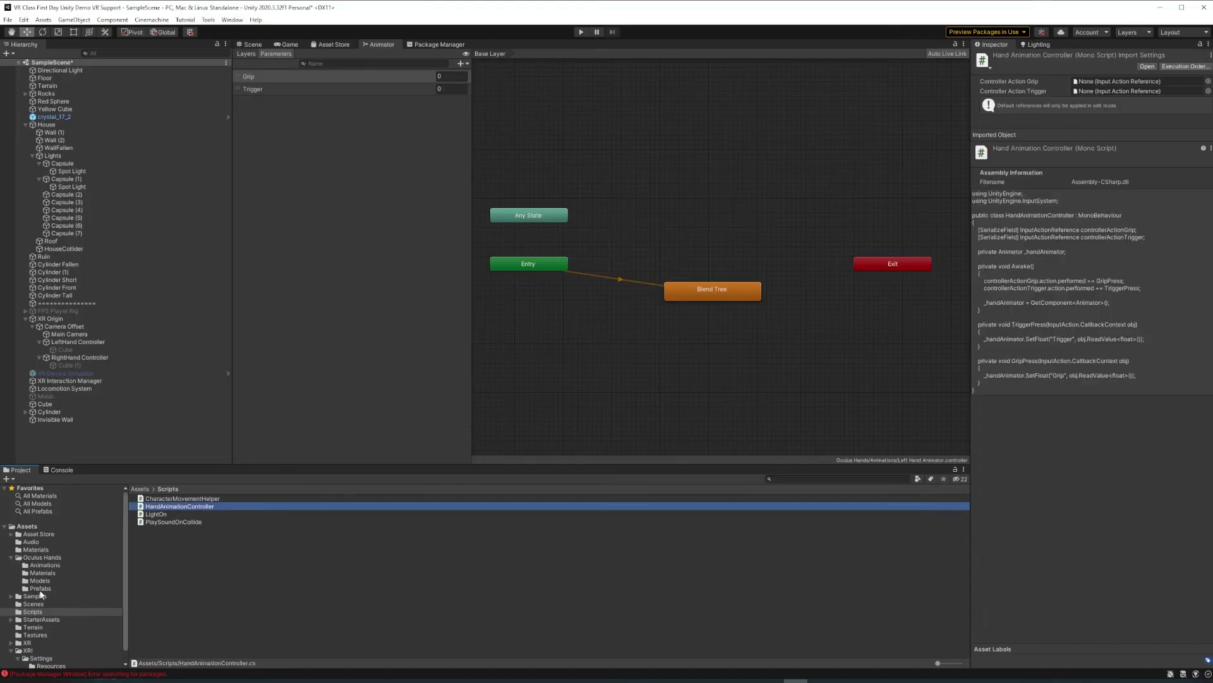
# Add the HandAnimationController script to both the Left Hand Model and Right Hand Model prefabs.
pyautogui.click(41, 589)
pyautogui.click(167, 499)
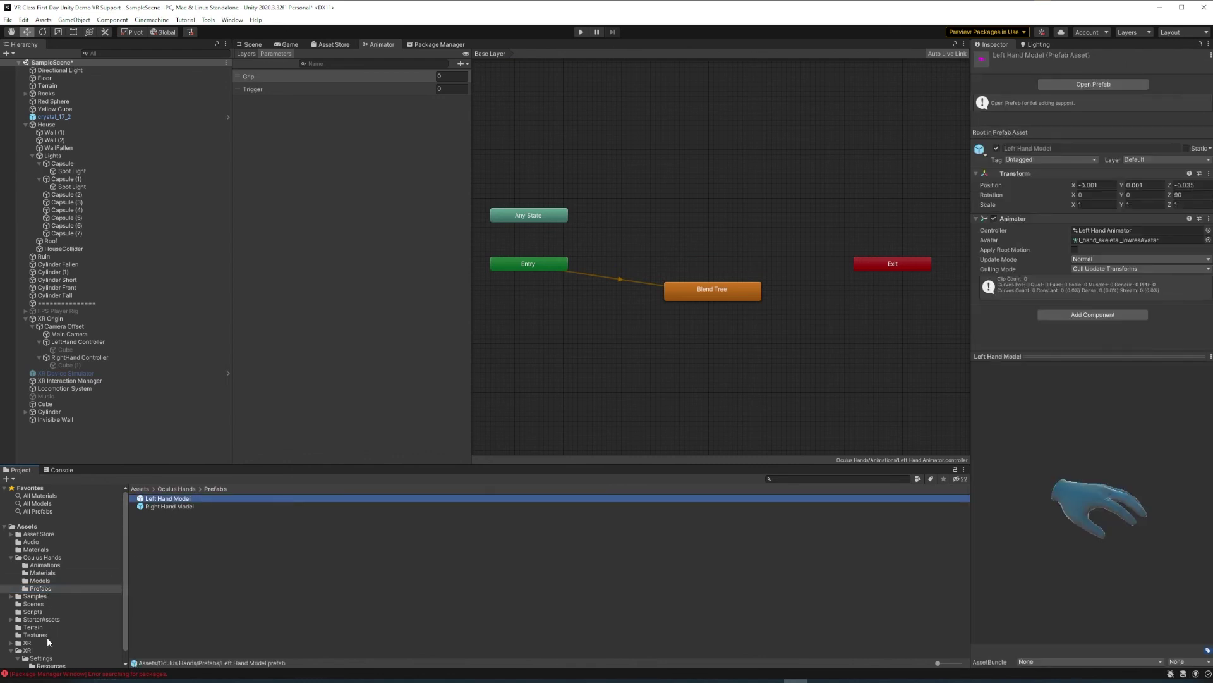
pyautogui.click(33, 612)
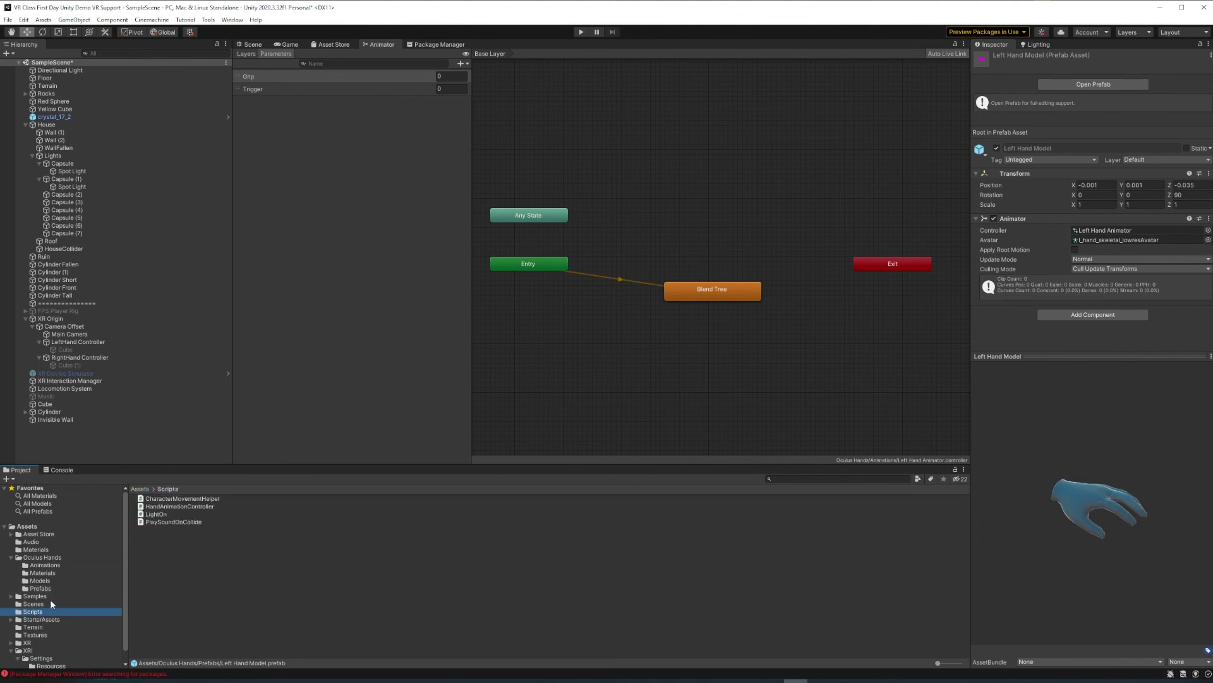
pyautogui.moveTo(151, 506); pyautogui.dragTo(1029, 330)
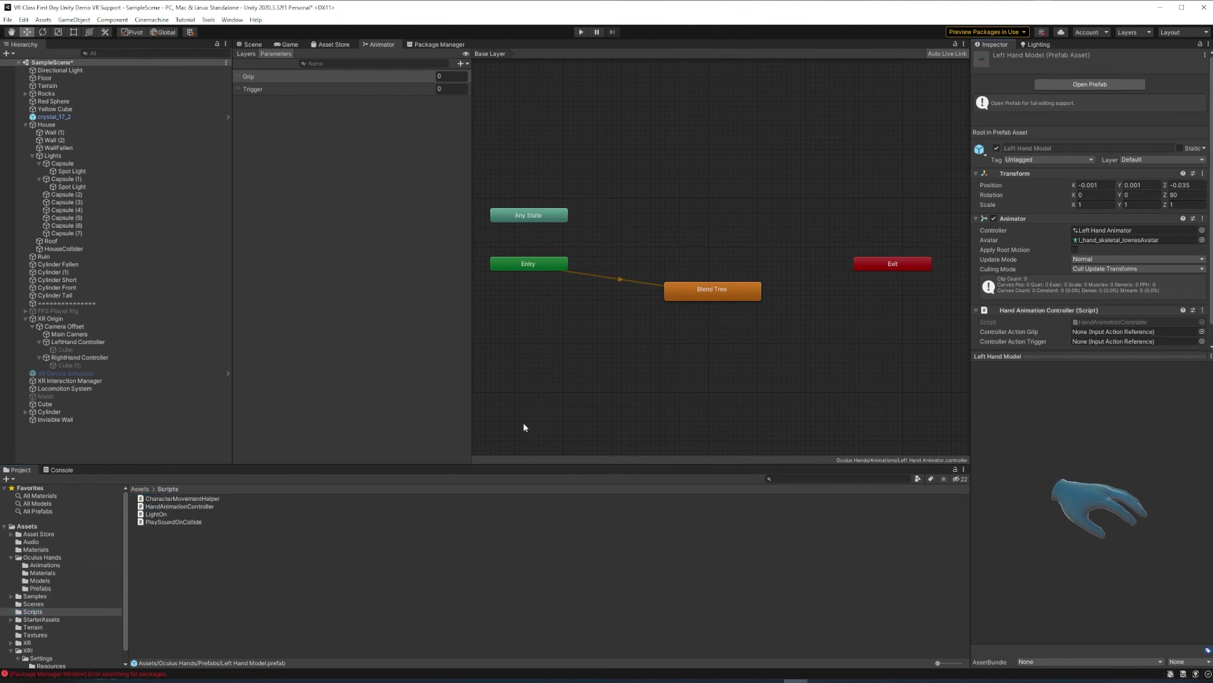
pyautogui.click(40, 588)
pyautogui.click(168, 507)
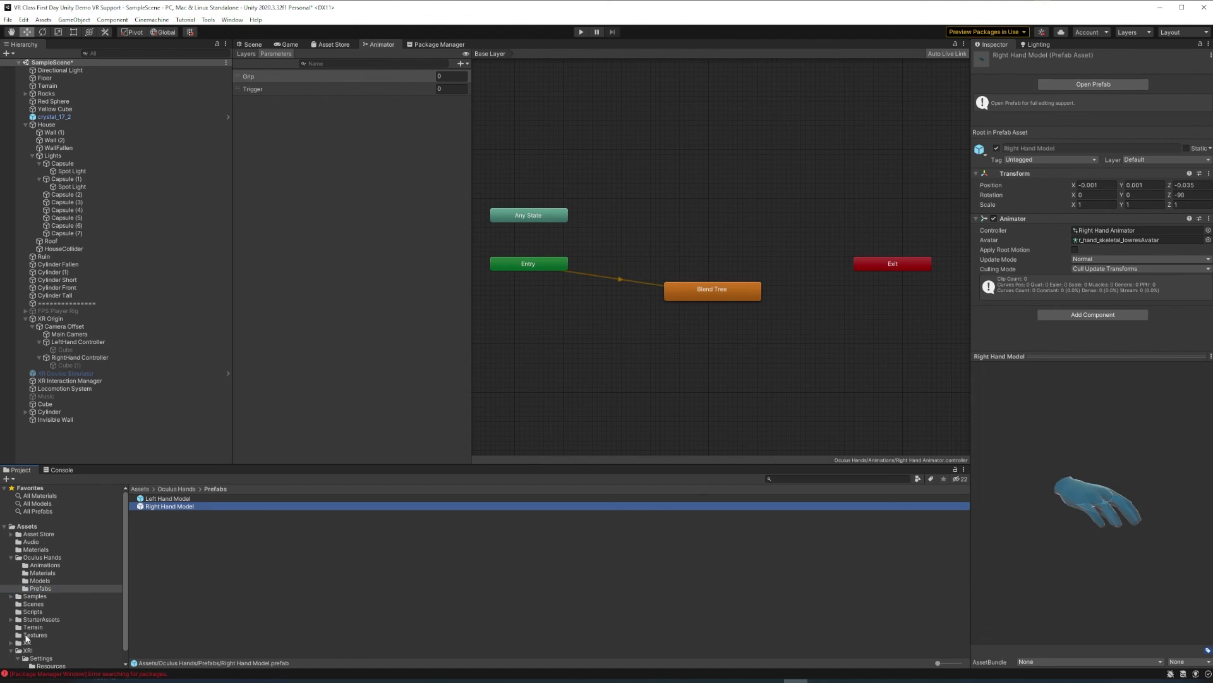
pyautogui.click(33, 612)
pyautogui.moveTo(152, 506); pyautogui.dragTo(1036, 348)
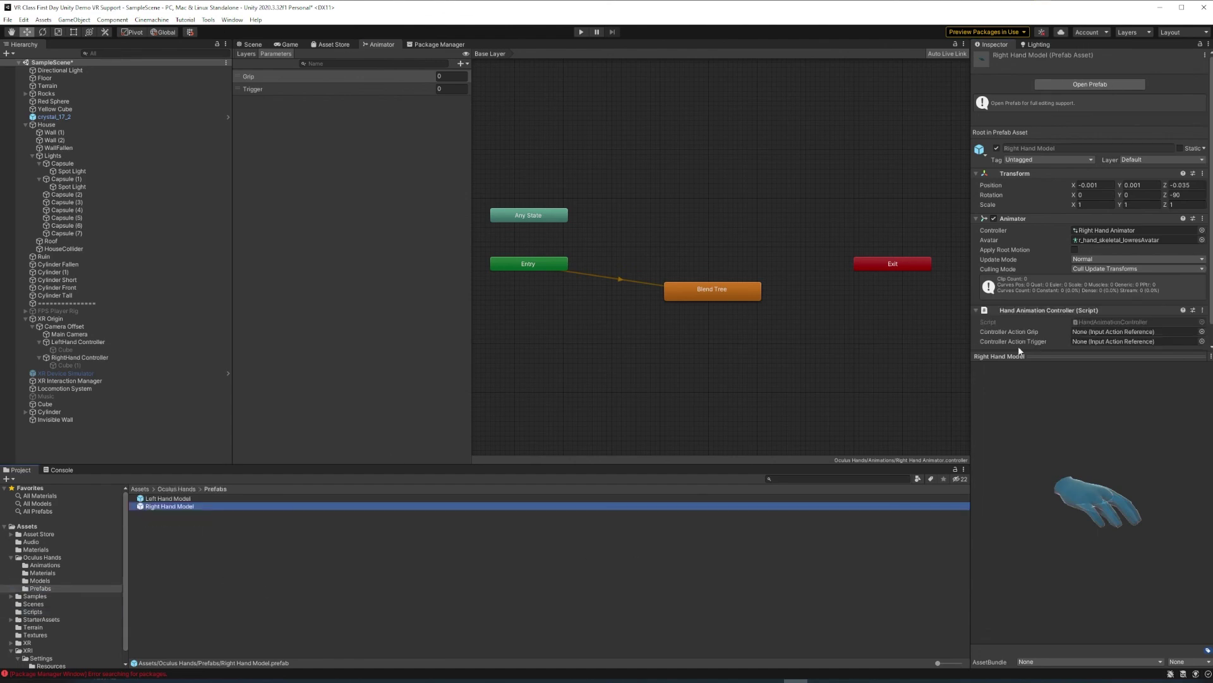
# Bind the right hand's grip to XRI RightHand Interaction/Select Value and trigger to Activate Value.
pyautogui.click(1202, 331)
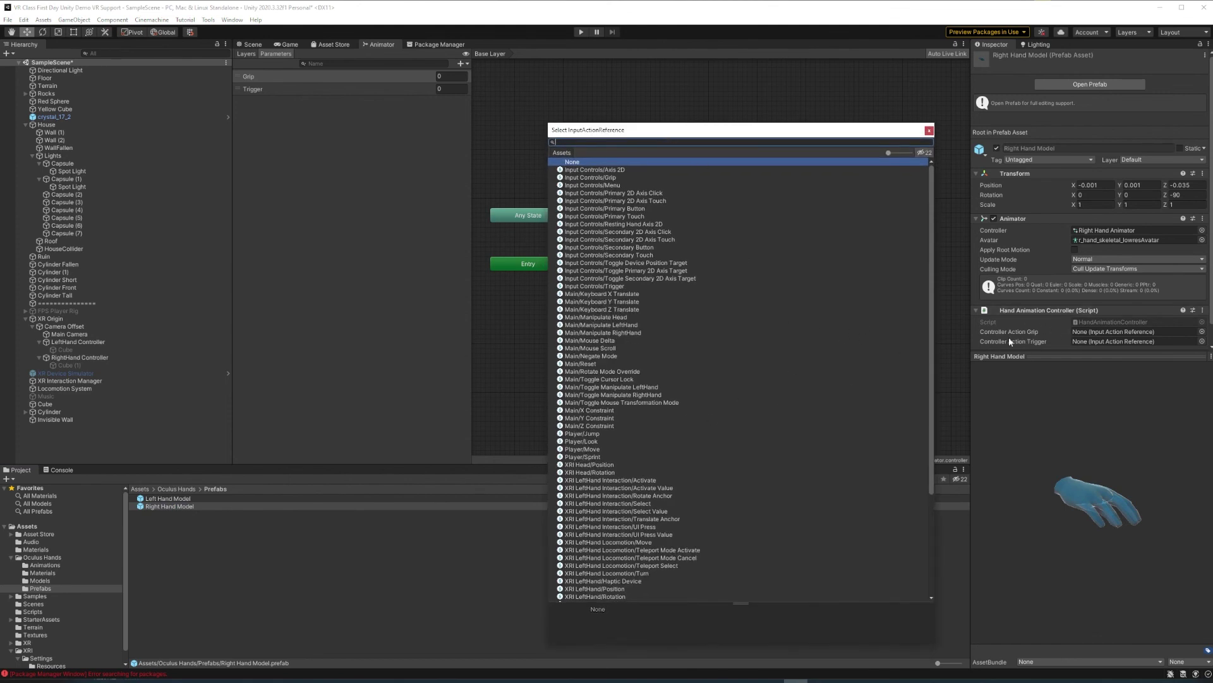
pyautogui.scroll(-5, 796, 344)
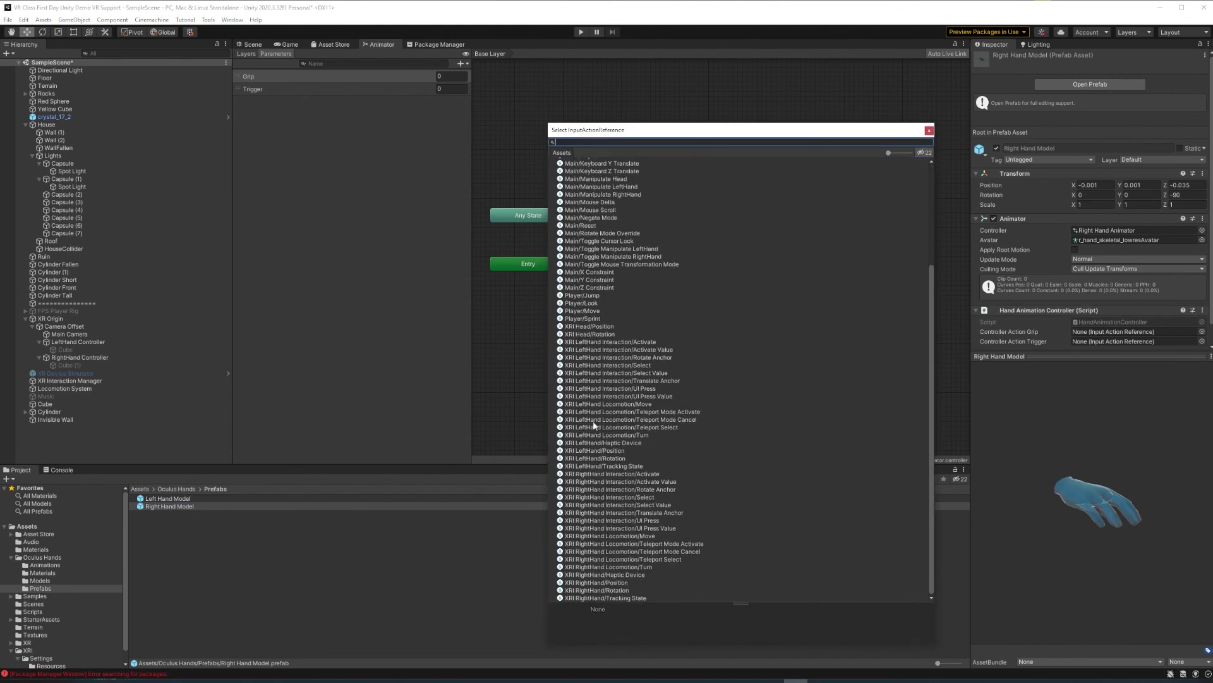
pyautogui.click(597, 505)
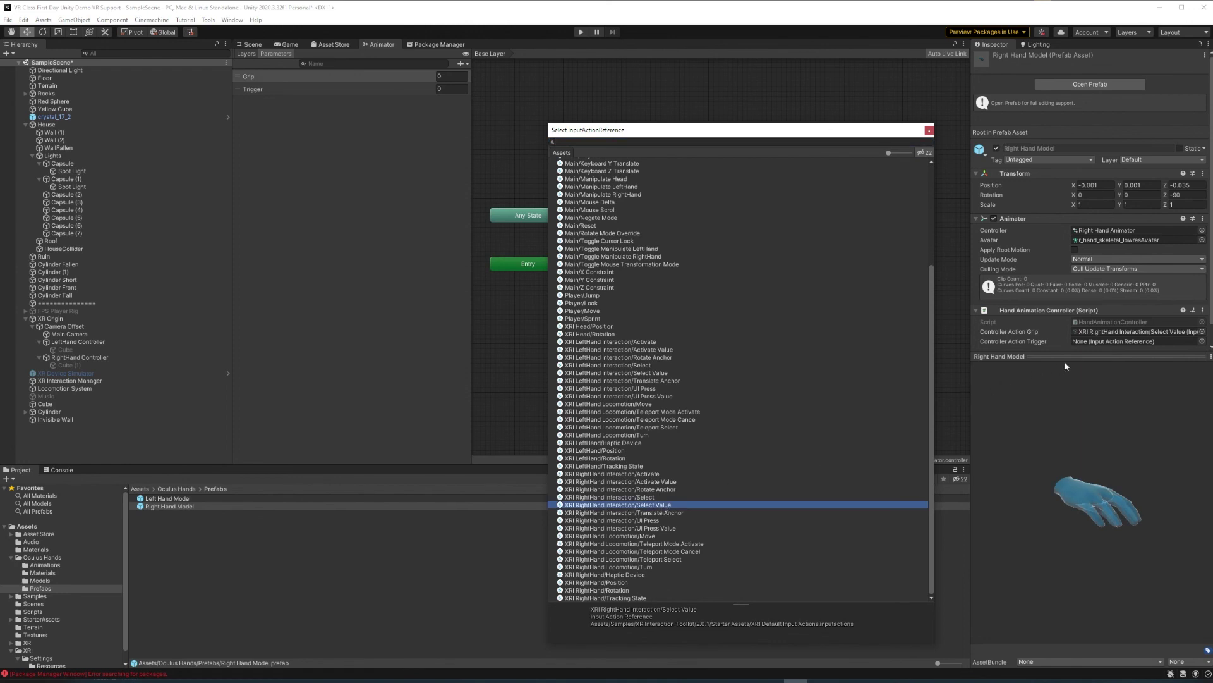
pyautogui.click(1202, 342)
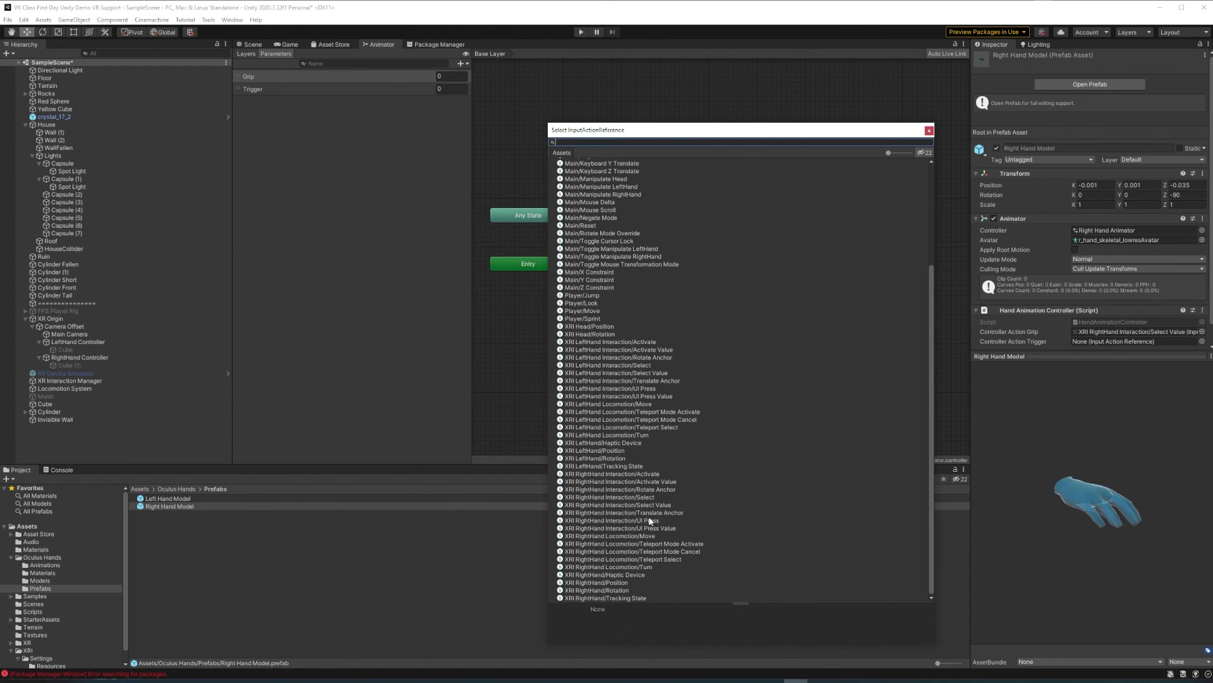
pyautogui.click(629, 482)
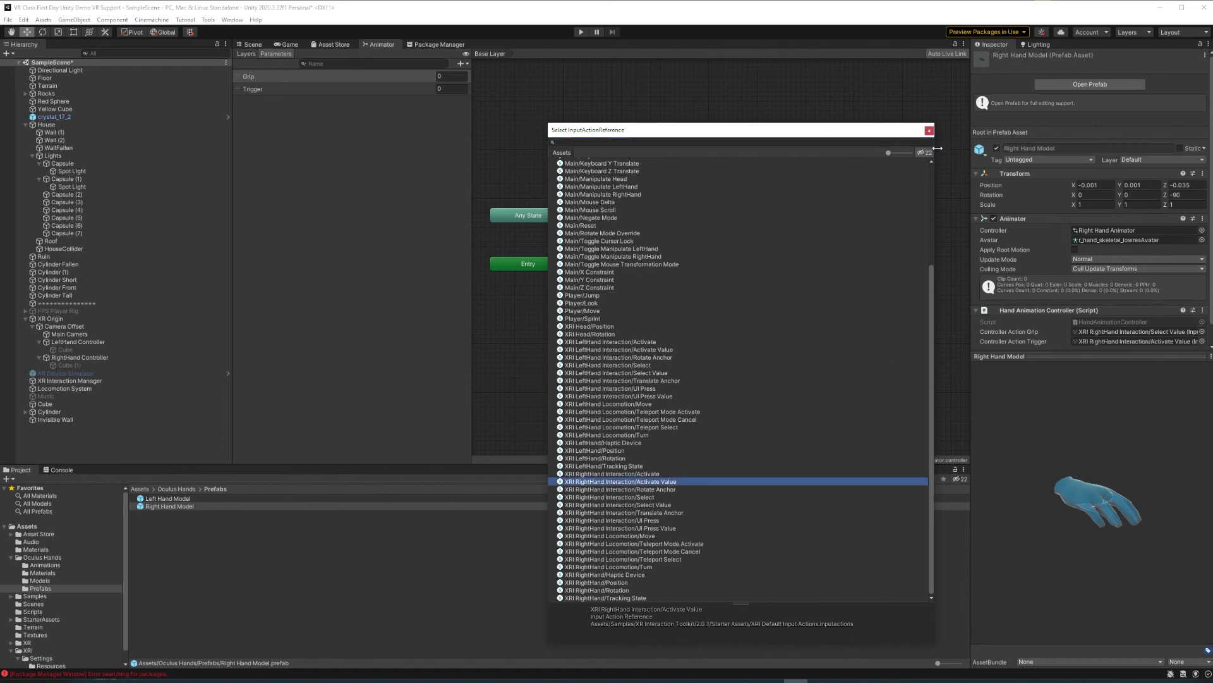
pyautogui.click(929, 130)
# Bind Left Hand Model's grip to XRI LeftHand Select Value and trigger to Activate Value, then run the scene.
pyautogui.click(185, 498)
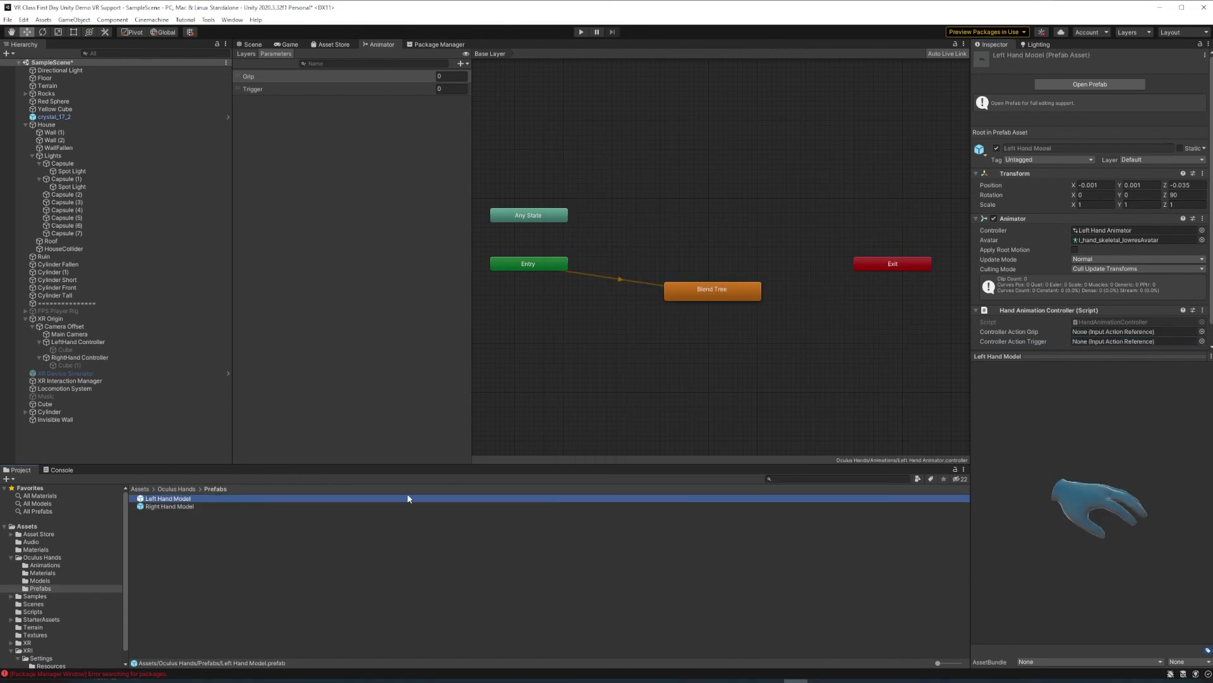
pyautogui.click(1202, 337)
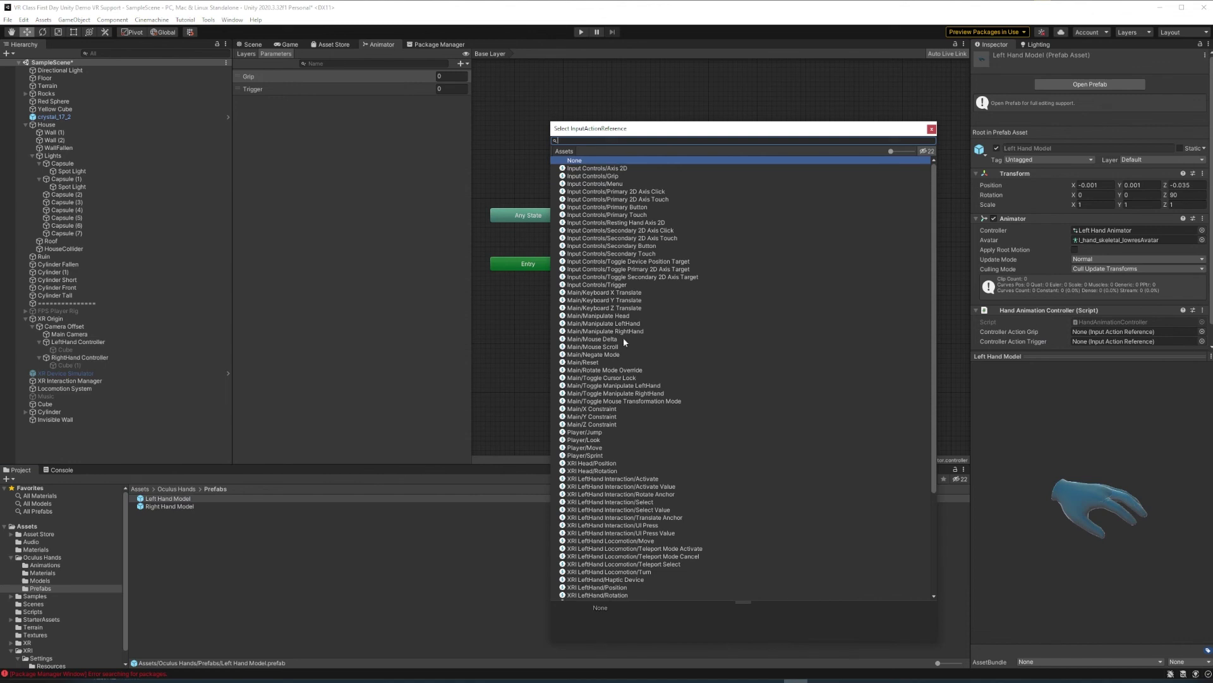
pyautogui.scroll(-3, 570, 426)
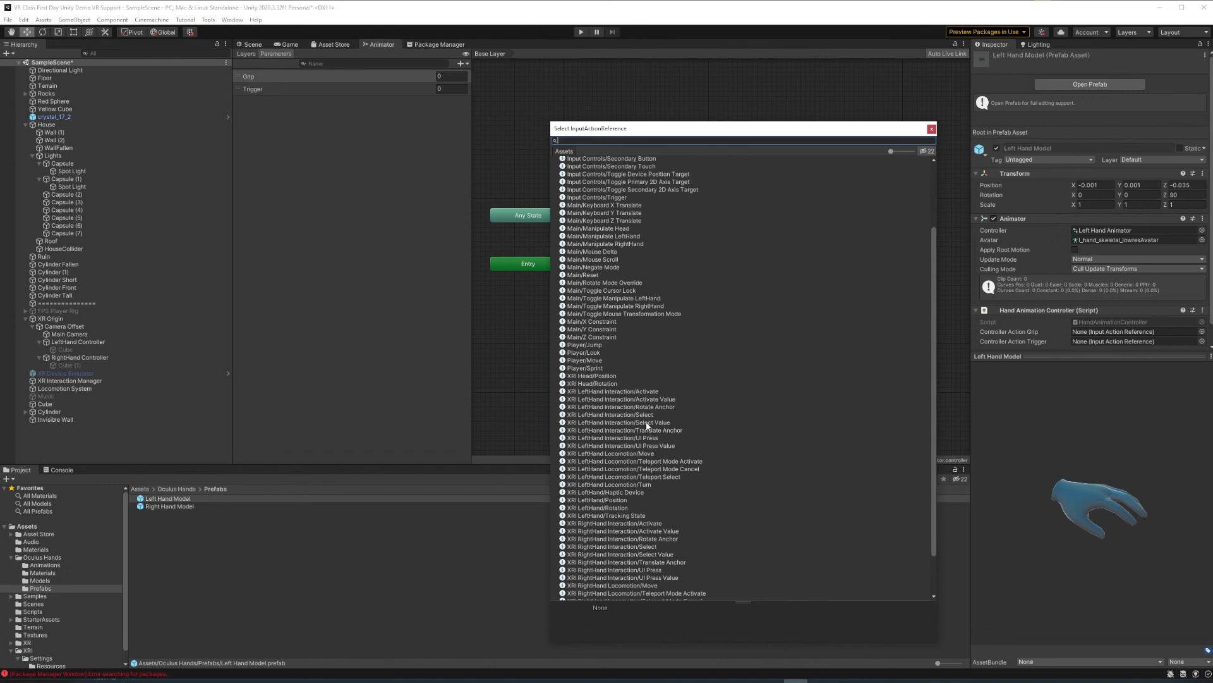
pyautogui.click(648, 422)
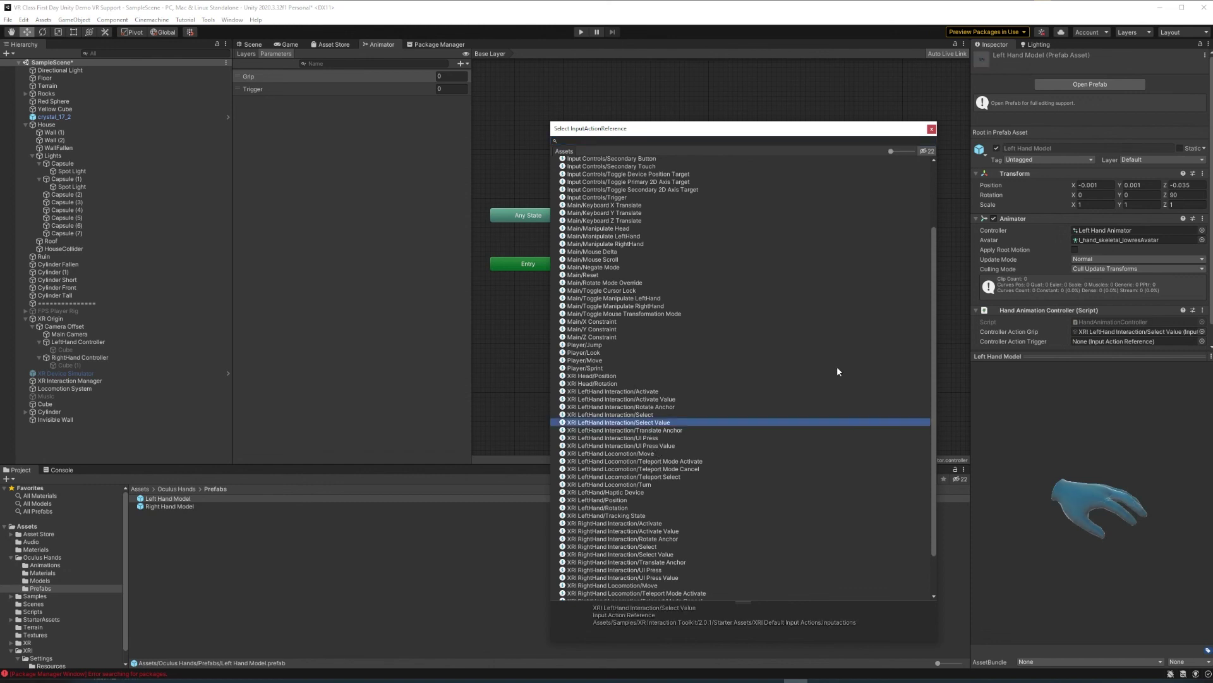
pyautogui.click(1202, 341)
pyautogui.click(651, 399)
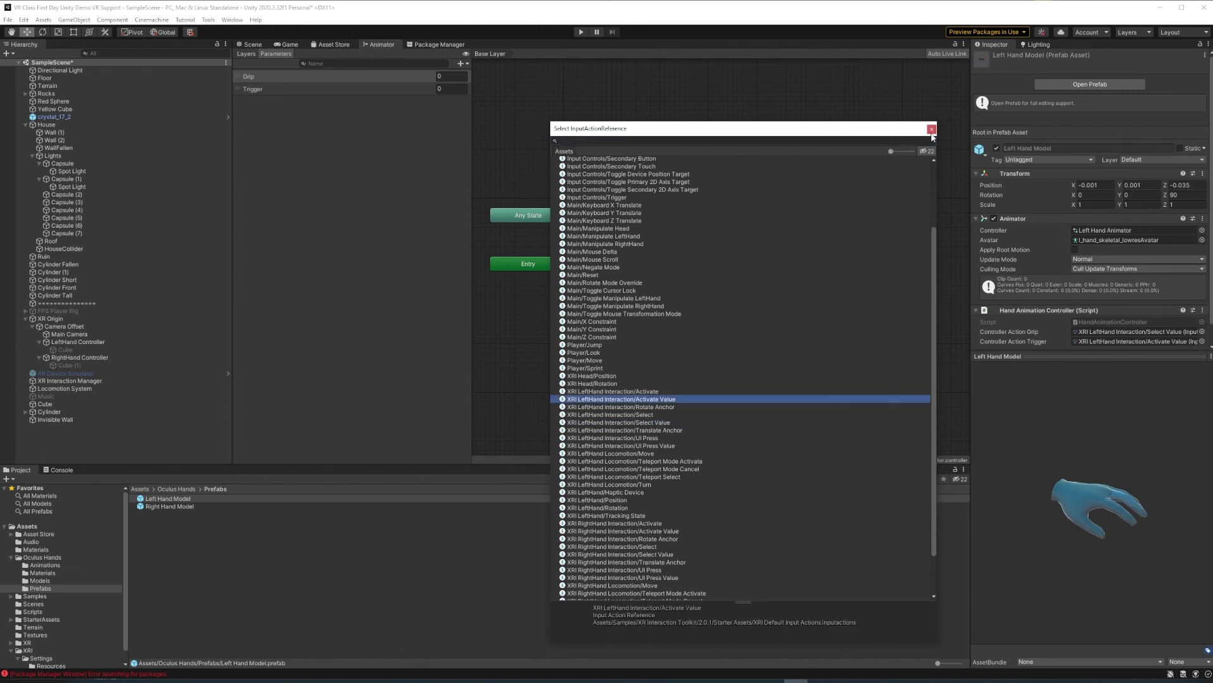
pyautogui.click(932, 129)
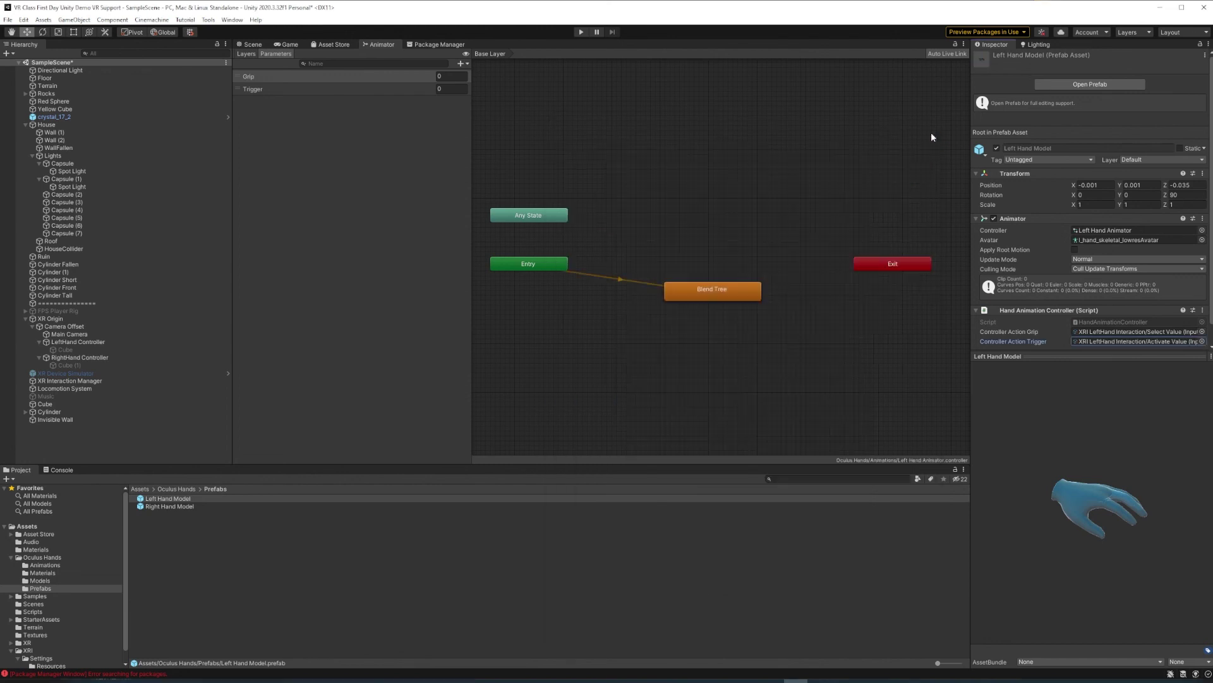
pyautogui.click(581, 32)
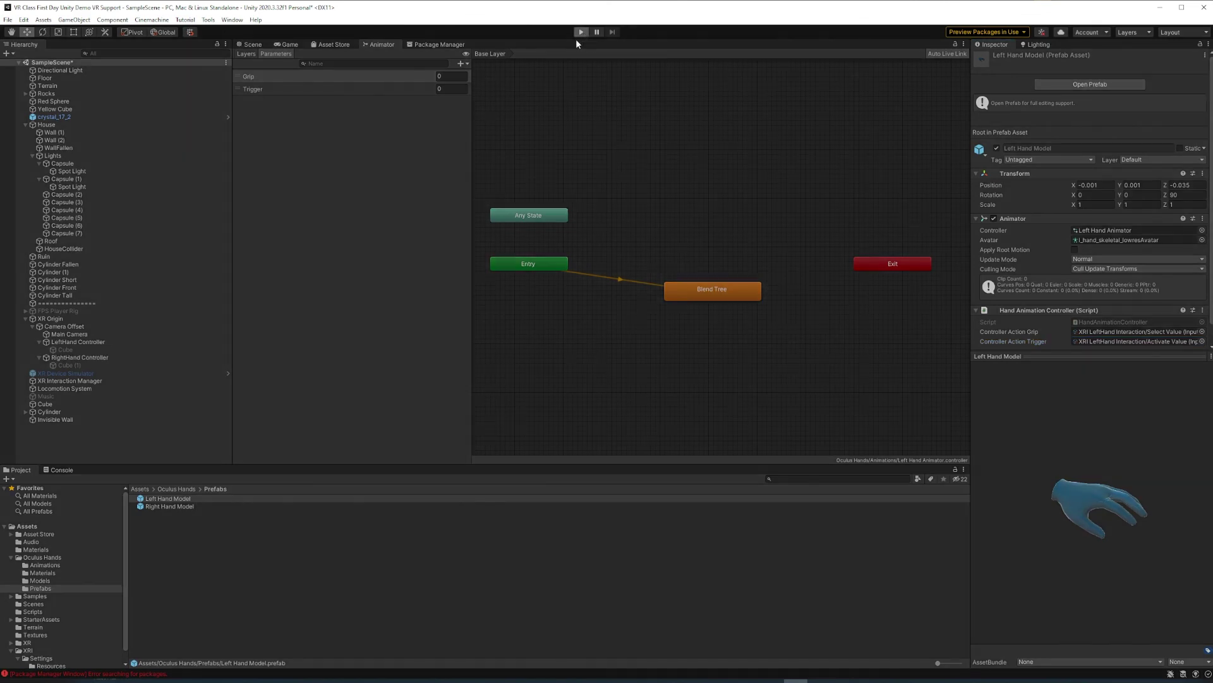